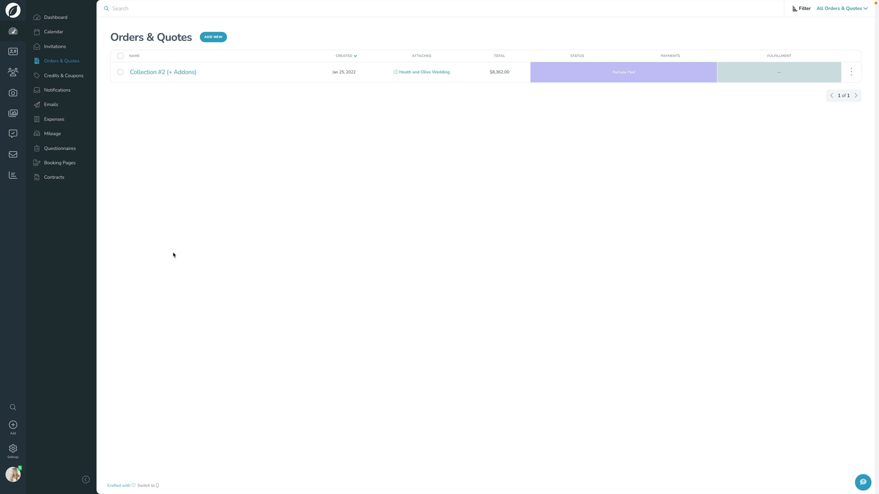
# Add a new order under Orders & Quotes of the June 4, 2022 wedding shoot.
pyautogui.click(24, 95)
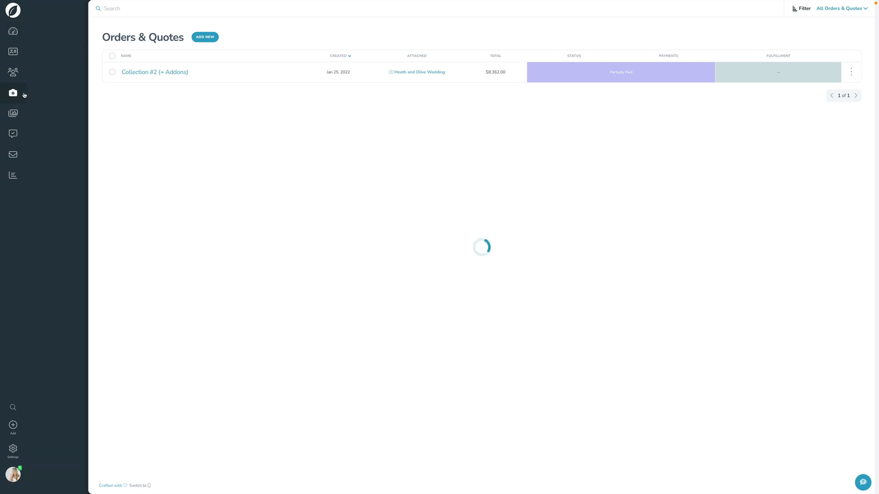
pyautogui.click(92, 73)
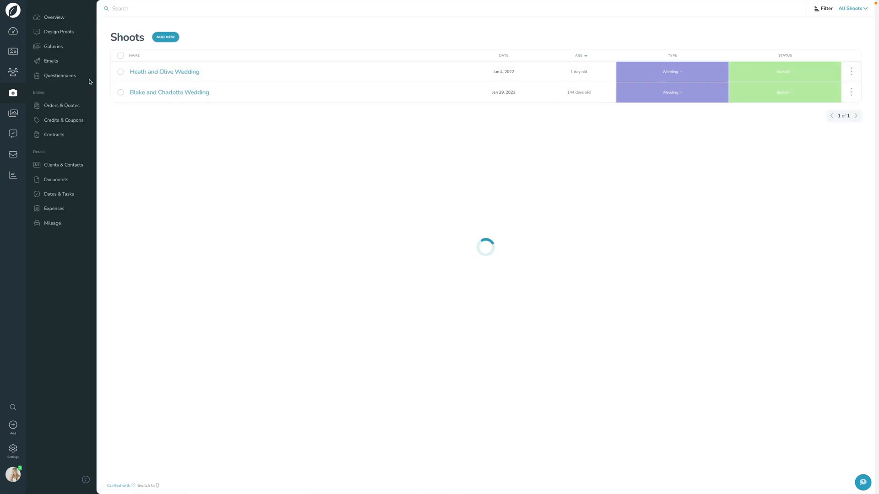
pyautogui.click(72, 106)
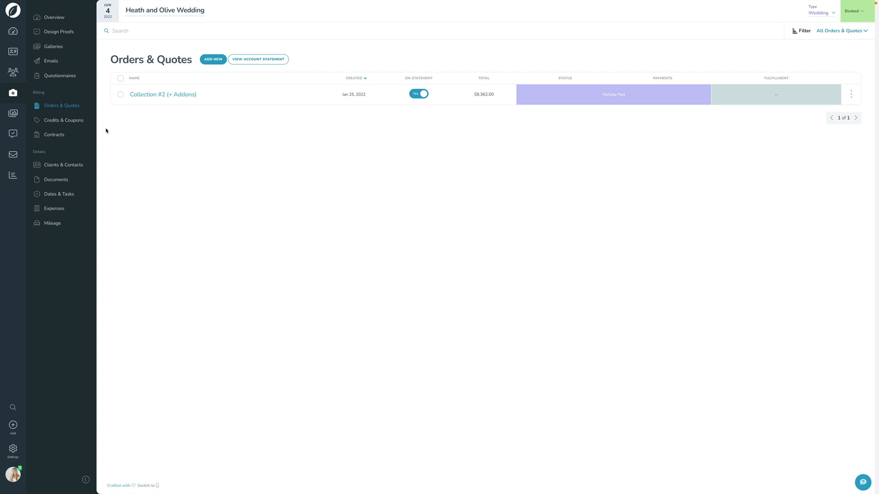
pyautogui.click(210, 62)
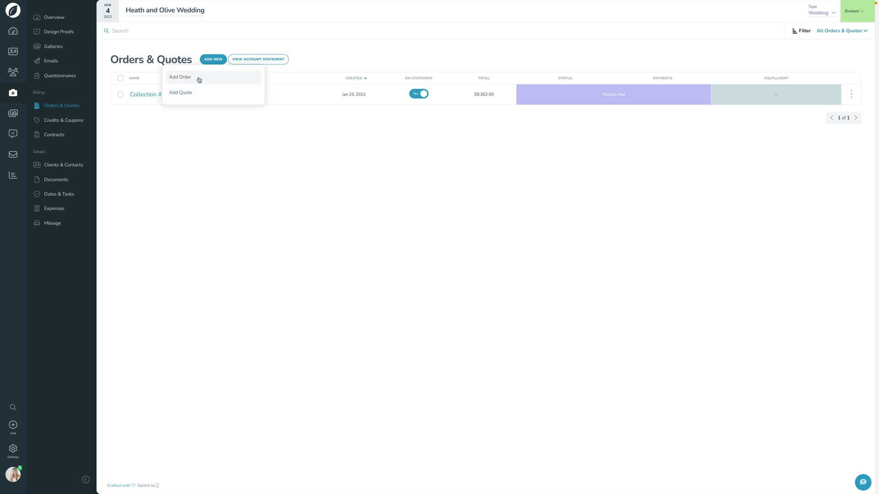
pyautogui.click(199, 80)
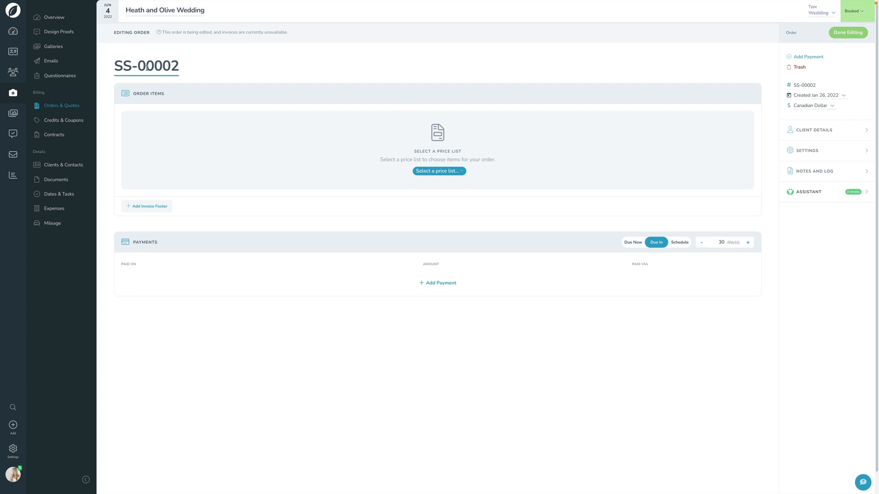
# Rename the new order as "Engagement Session Order".
pyautogui.click(187, 68)
pyautogui.click(150, 66)
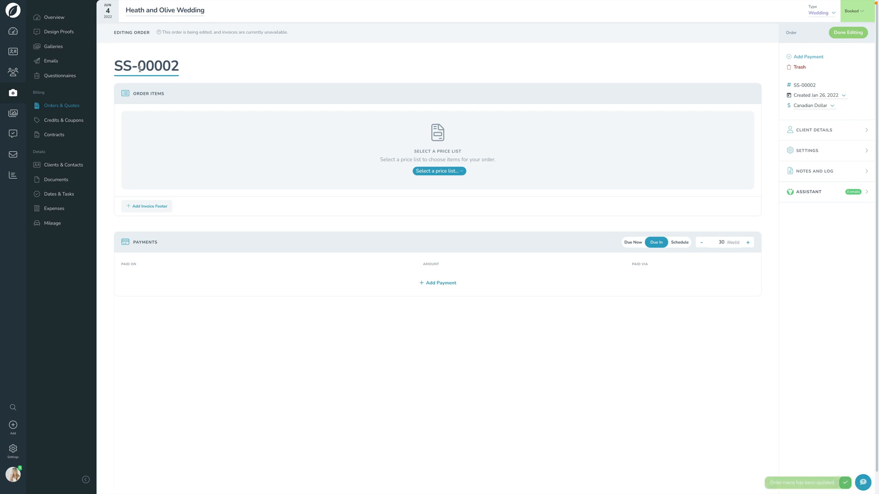
pyautogui.click(299, 123)
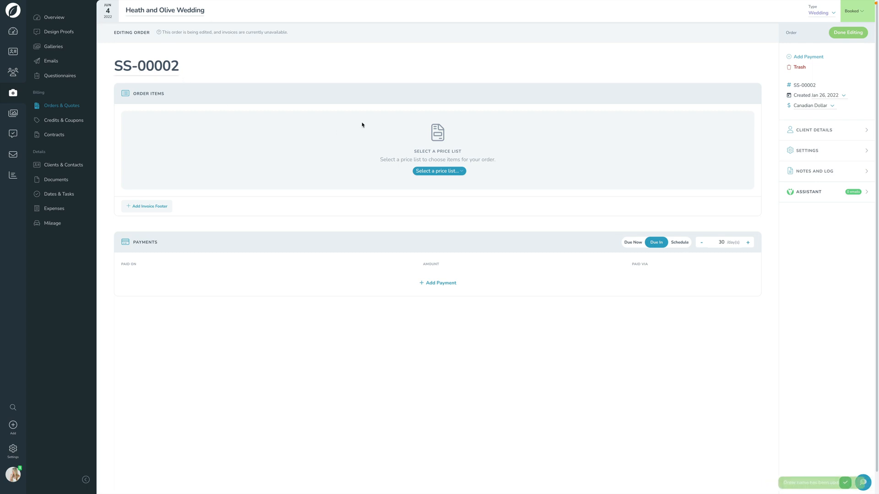
pyautogui.moveTo(816, 85); pyautogui.dragTo(793, 86)
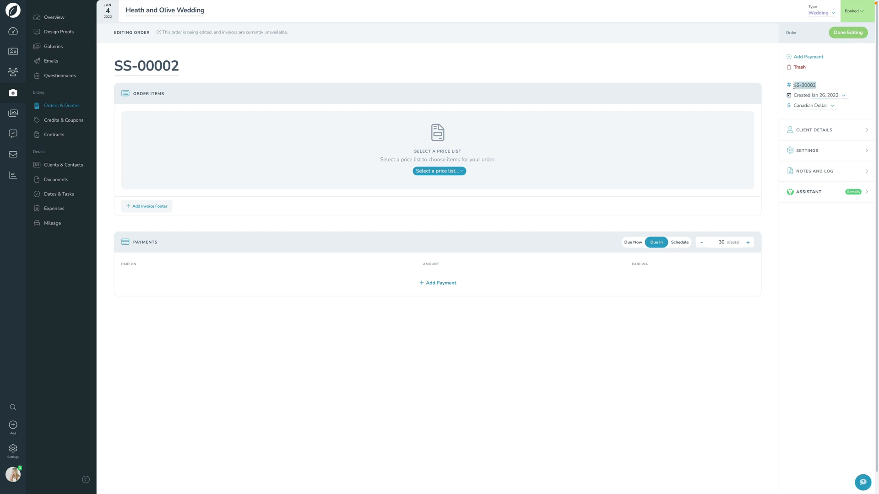
pyautogui.click(798, 86)
pyautogui.doubleClick(809, 86)
pyautogui.tripleClick(161, 66)
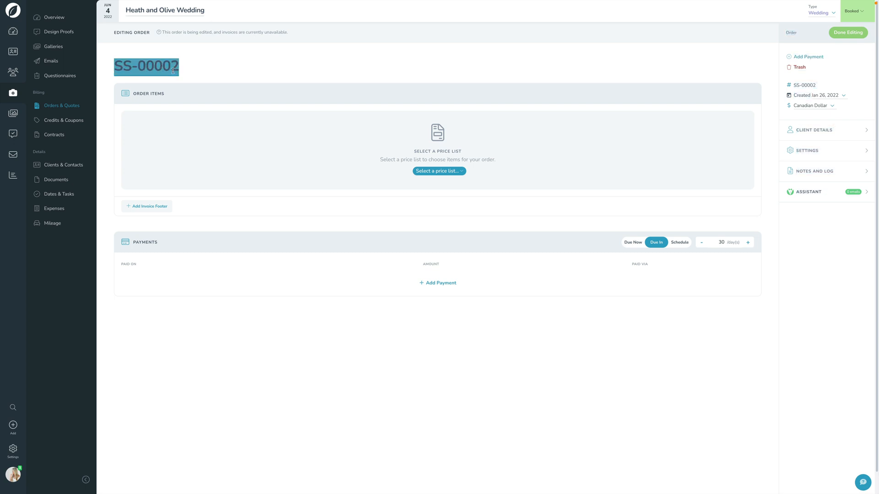
pyautogui.write('Engagement Session Order')
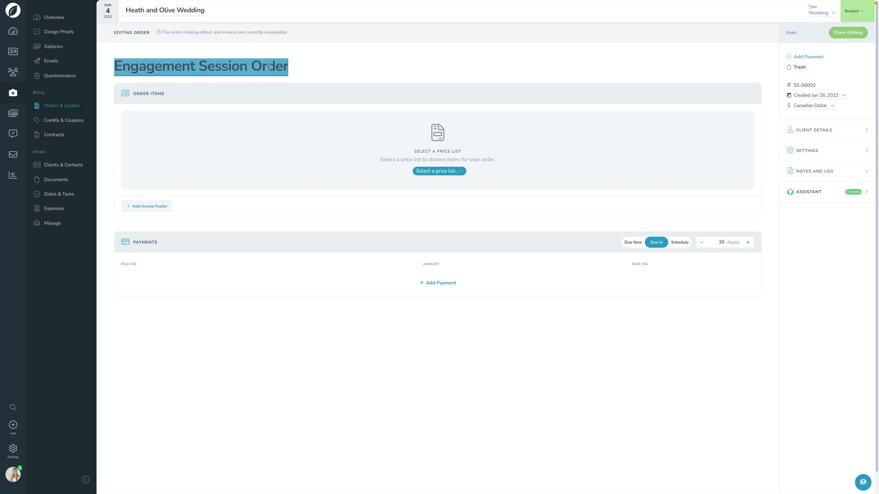
pyautogui.click(346, 69)
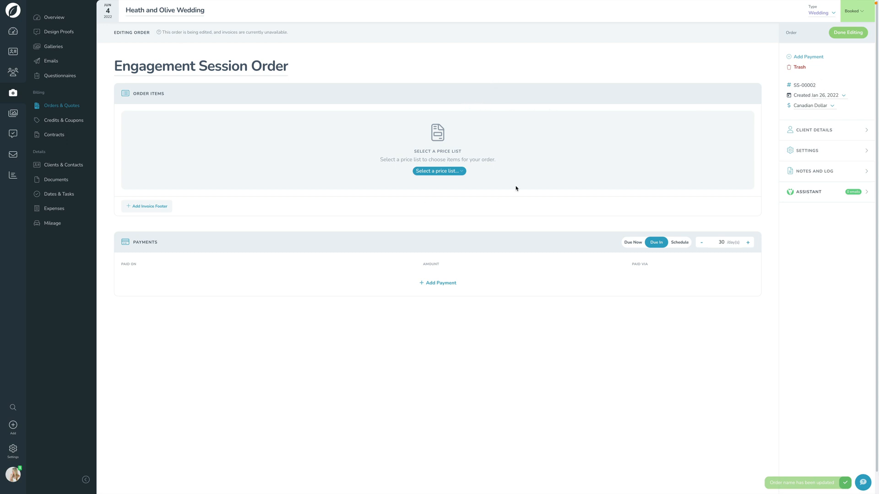
# Apply My Price List to the order and save the invoice footer "Thank you so much for your business!".
pyautogui.click(428, 172)
pyautogui.click(428, 188)
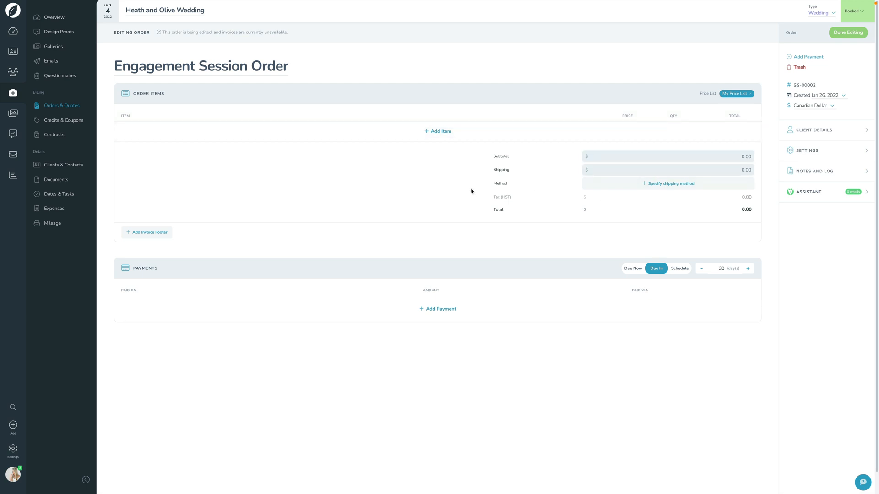
pyautogui.click(142, 232)
pyautogui.click(148, 284)
pyautogui.write('Tha')
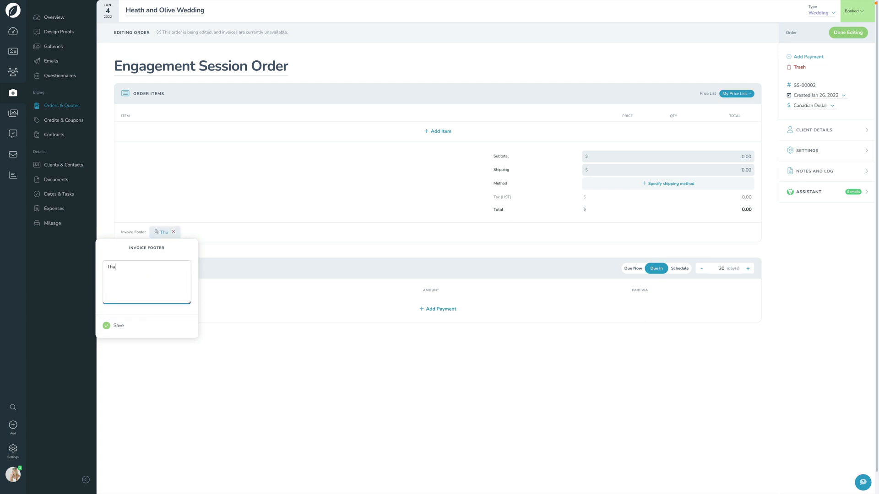
pyautogui.write('nk you so much for your business!')
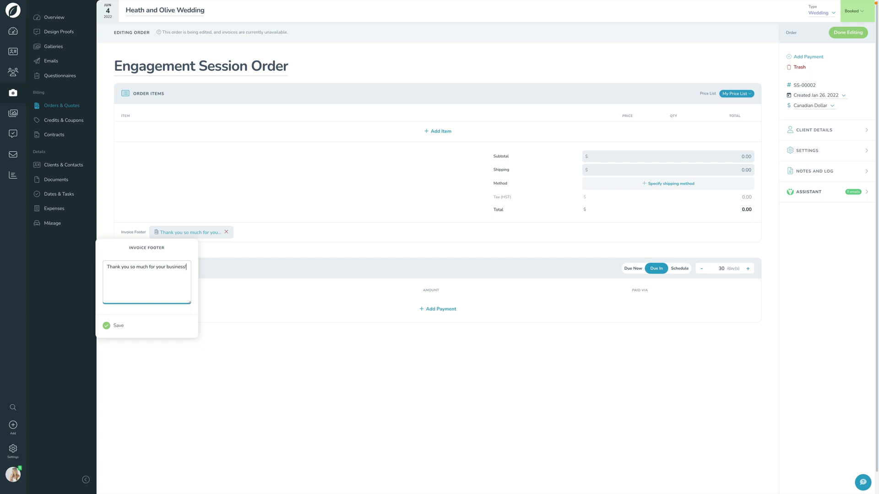
pyautogui.click(123, 326)
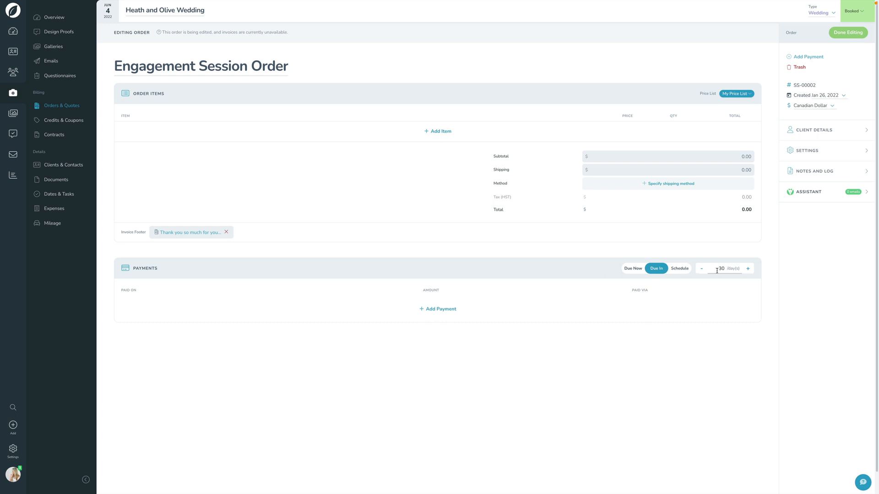
# Review the Due Now and Schedule payment options, and set the order's payment due in 10 days.
pyautogui.click(634, 271)
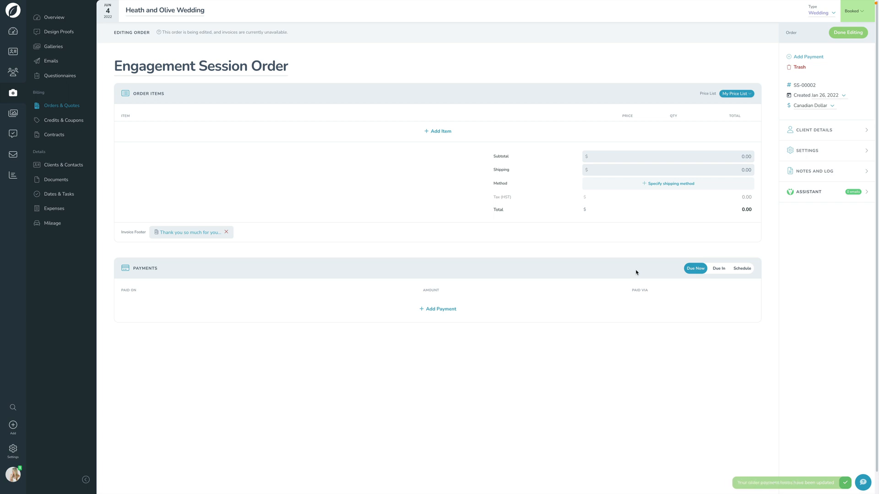
pyautogui.click(719, 268)
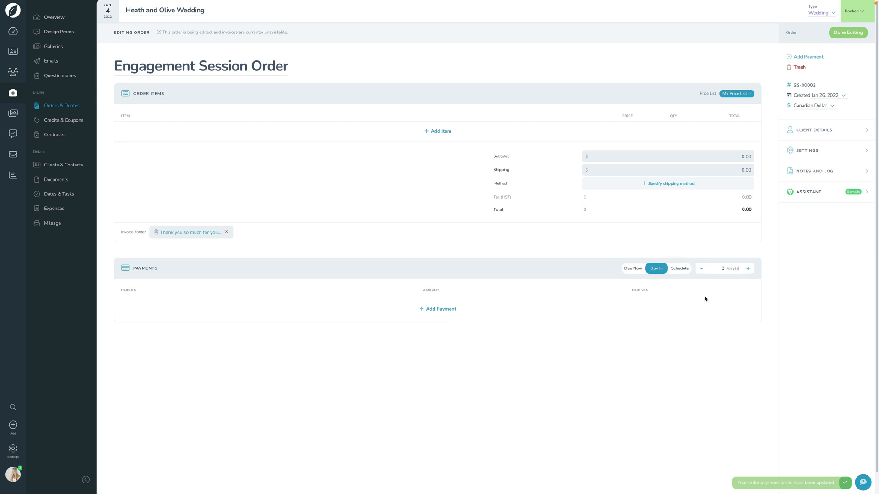
pyautogui.click(747, 269)
pyautogui.click(747, 269)
pyautogui.click(675, 270)
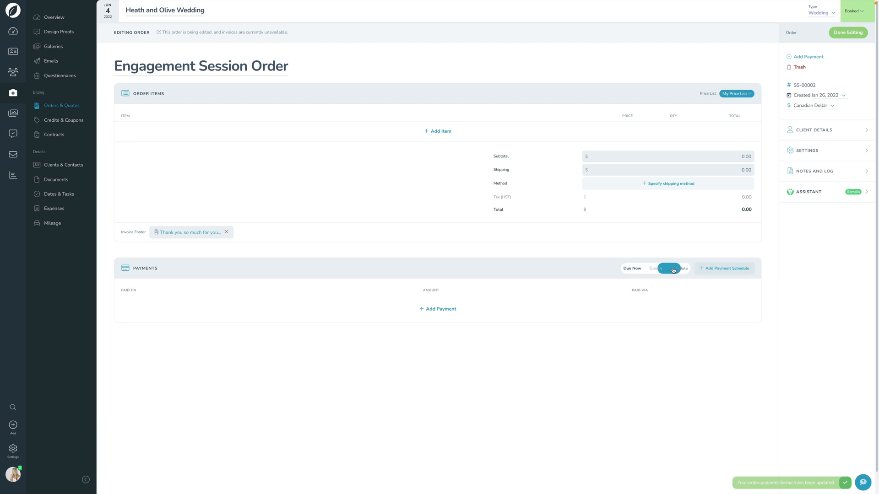
pyautogui.click(722, 269)
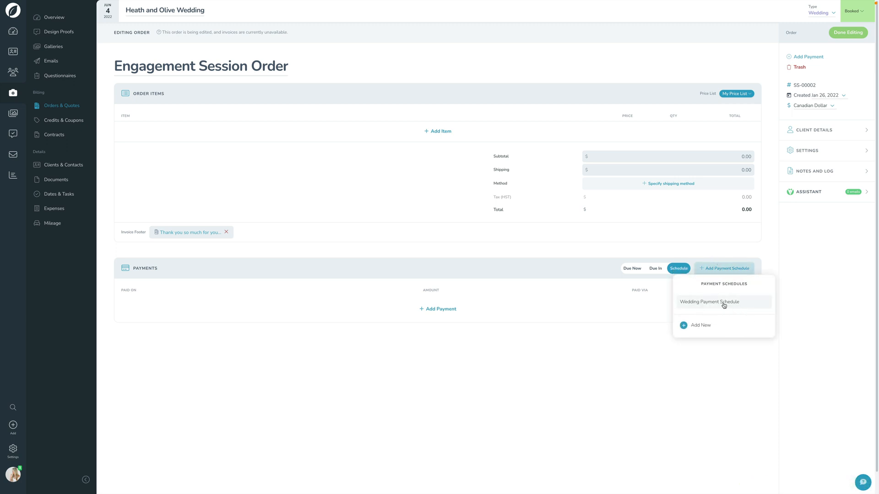
pyautogui.click(807, 262)
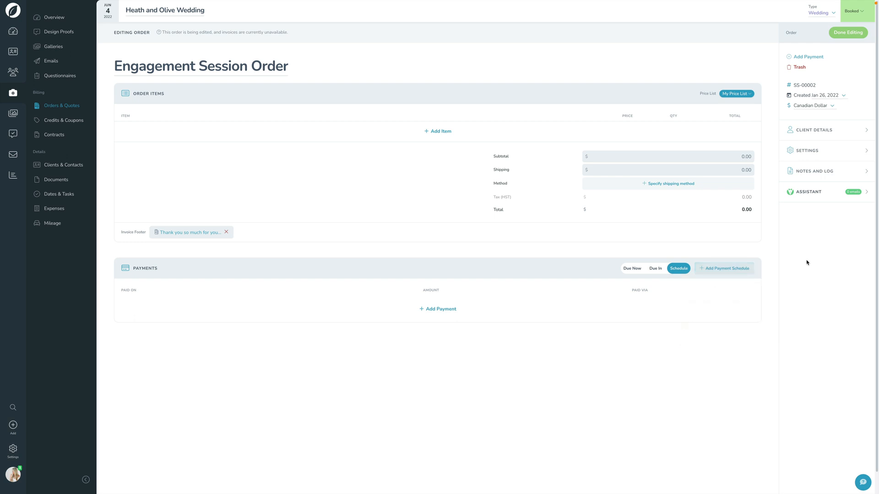
pyautogui.click(656, 268)
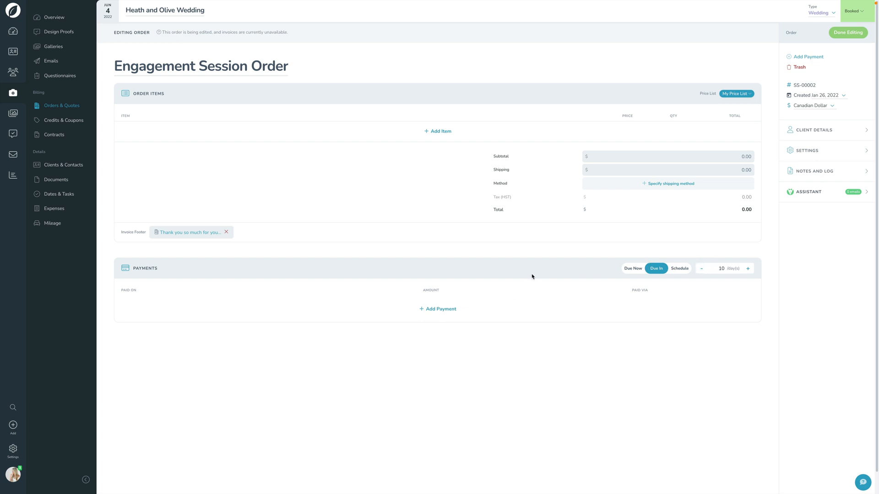
# Examine the order's payment entry form, creation date calendar and available currencies.
pyautogui.click(430, 312)
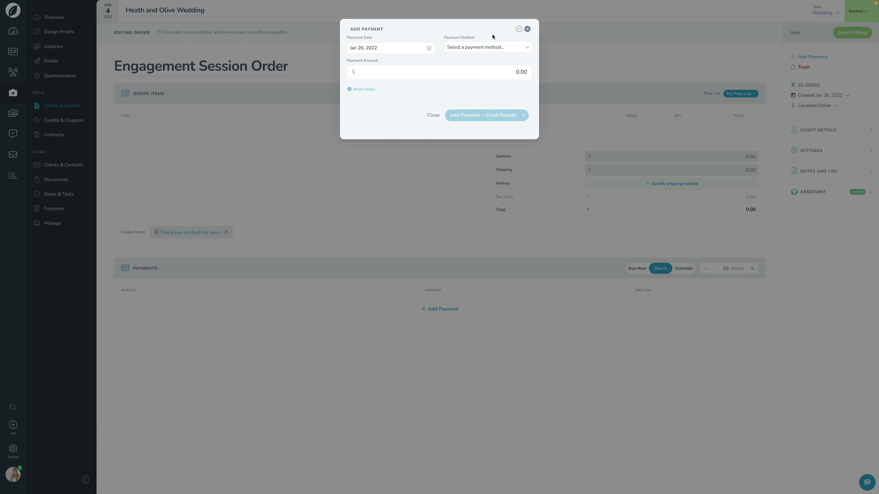
pyautogui.click(433, 115)
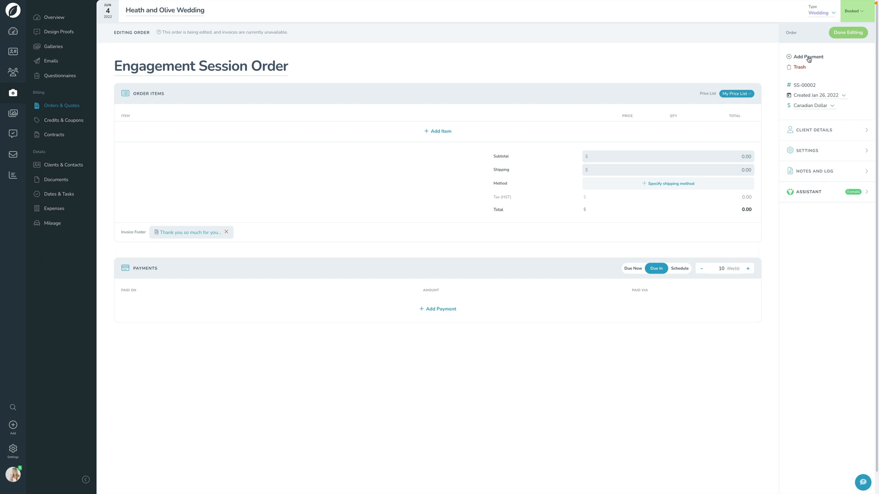
pyautogui.click(828, 97)
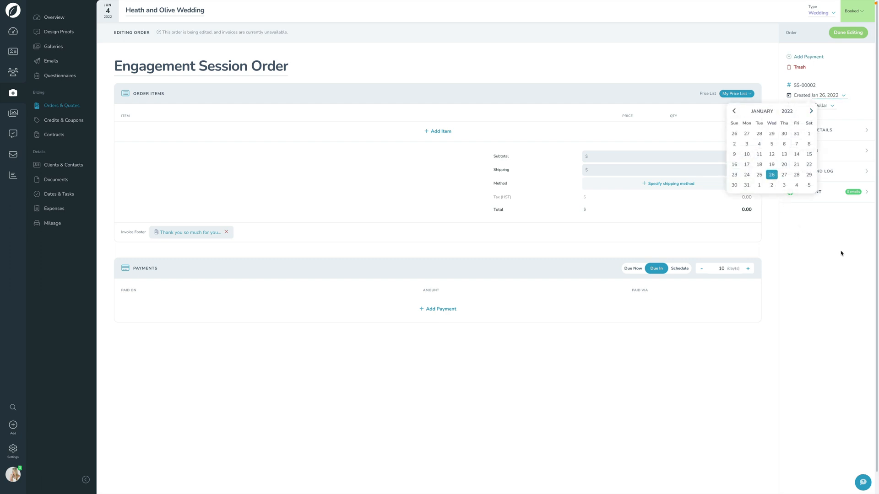
pyautogui.click(839, 252)
pyautogui.click(815, 106)
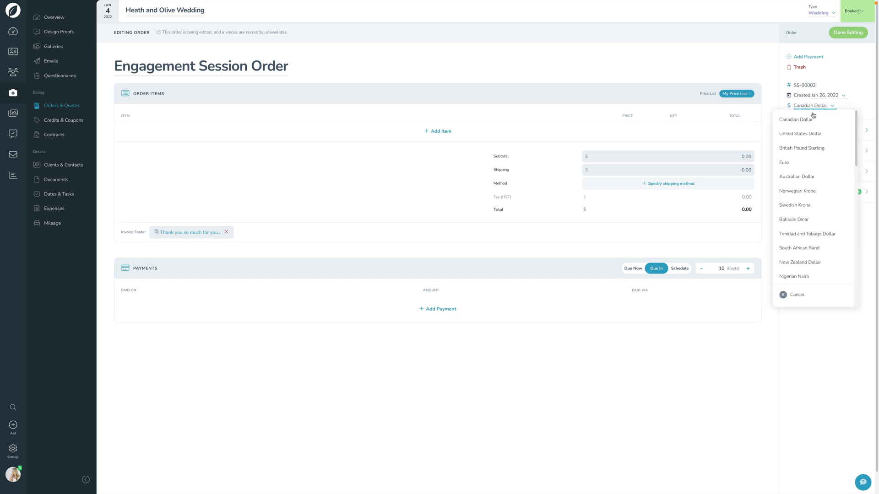
pyautogui.click(813, 372)
# Examine the order's client details with its shipping contact choices, and the payment methods in its settings.
pyautogui.click(822, 131)
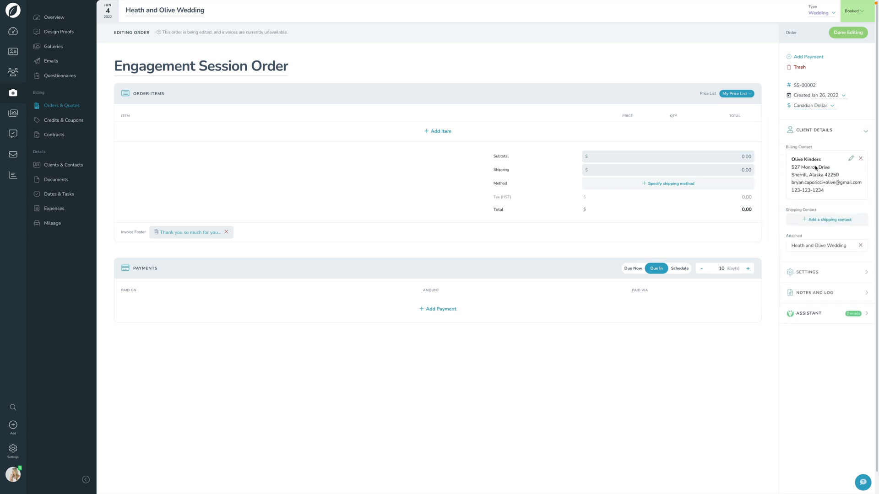
pyautogui.click(824, 220)
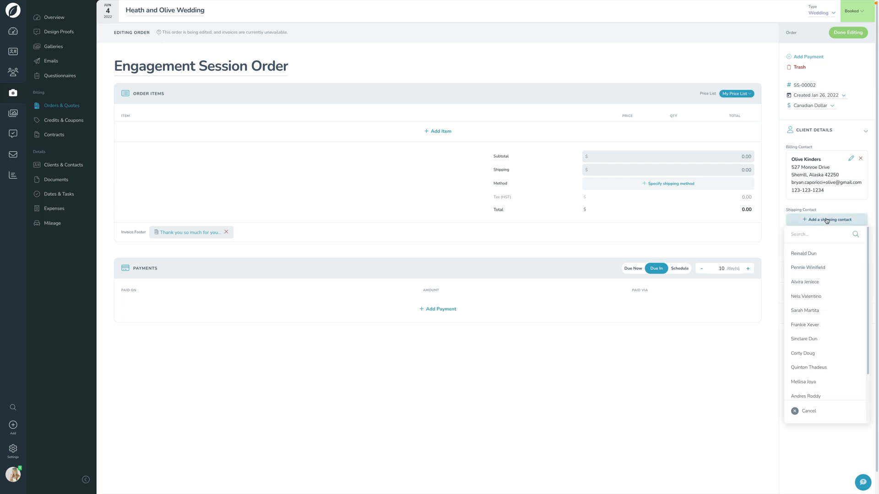
pyautogui.click(755, 397)
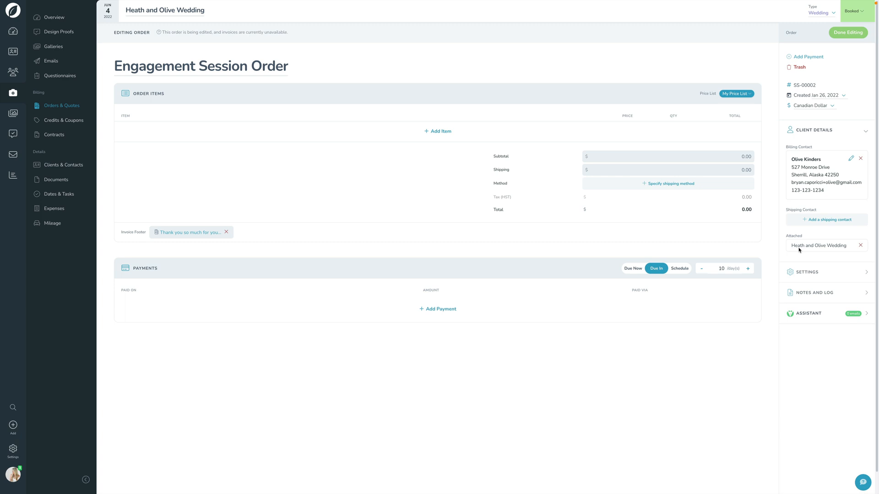
pyautogui.click(790, 273)
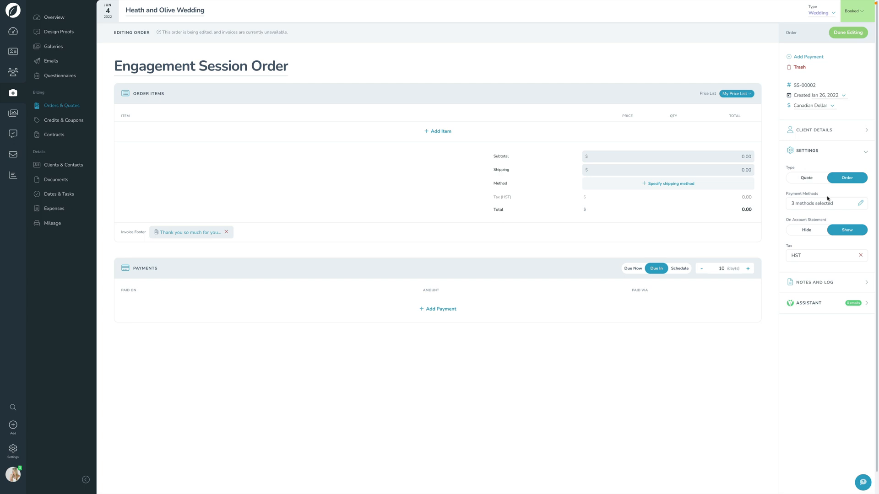
pyautogui.click(858, 205)
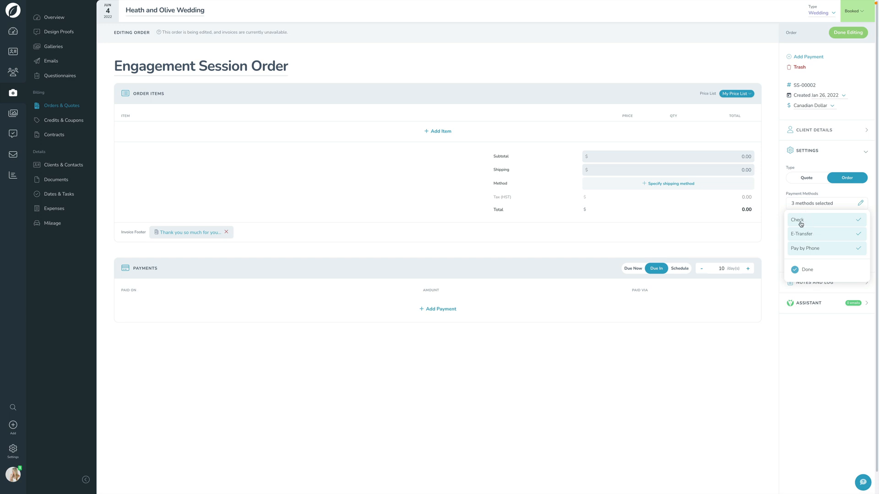
# Open the account-wide Payment Methods settings, snoozing the price list announcement.
pyautogui.click(12, 448)
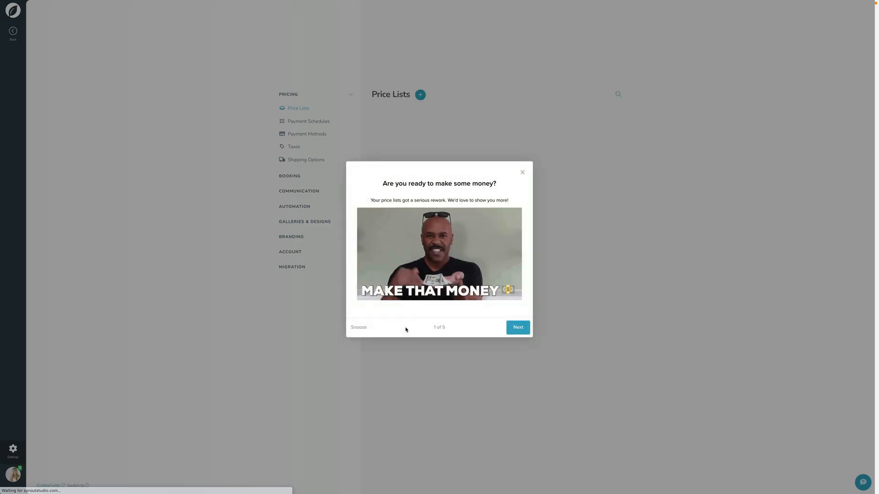
pyautogui.click(359, 328)
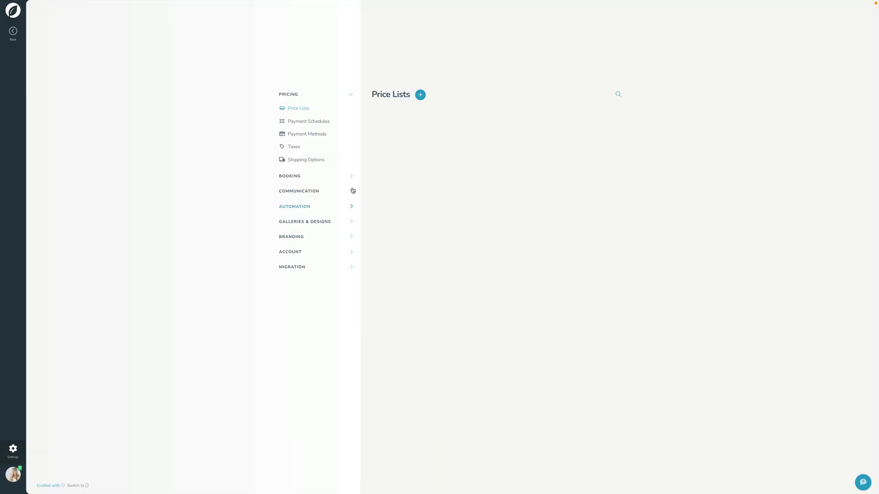
pyautogui.click(315, 138)
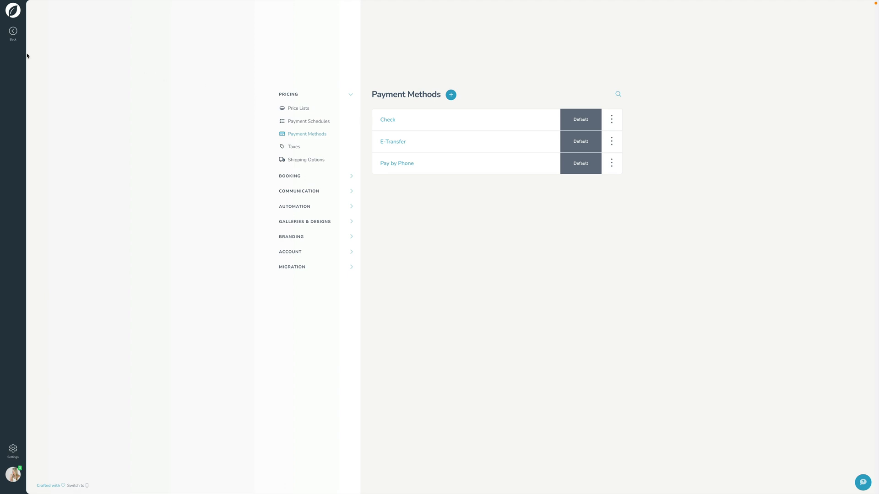
# Leave the settings and reopen the Engagement Session Order from the Orders & Quotes list.
pyautogui.click(13, 35)
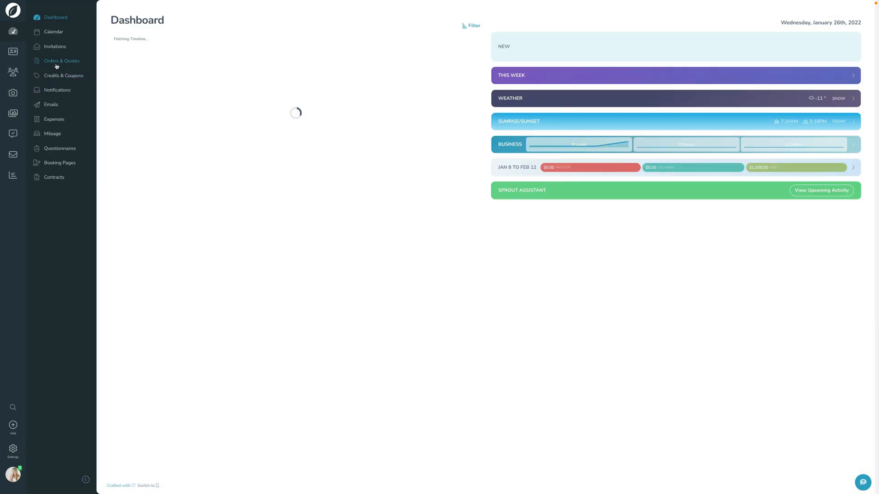
pyautogui.click(58, 63)
pyautogui.click(160, 73)
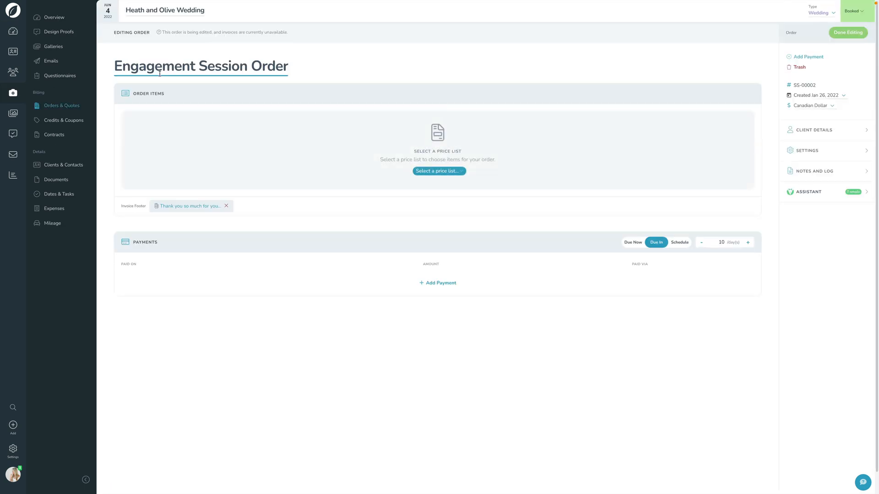
# Examine the payment methods selected in the Engagement Session Order's settings.
pyautogui.click(831, 157)
pyautogui.click(816, 202)
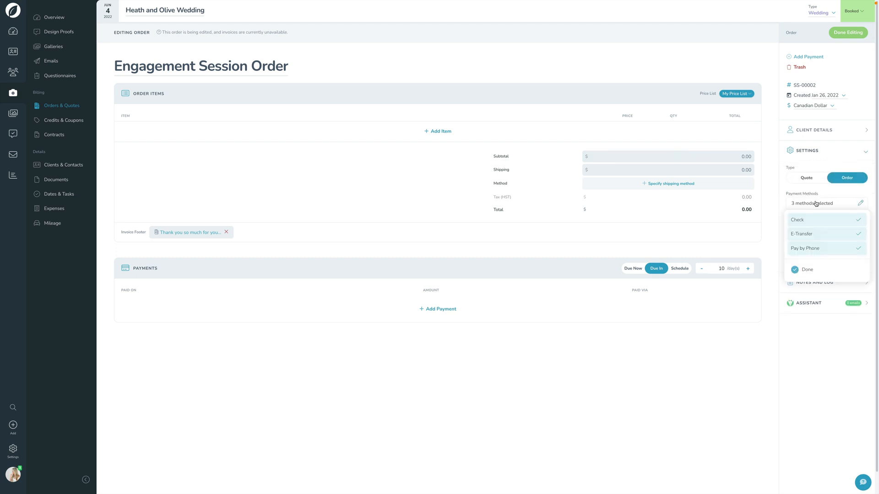
pyautogui.click(817, 351)
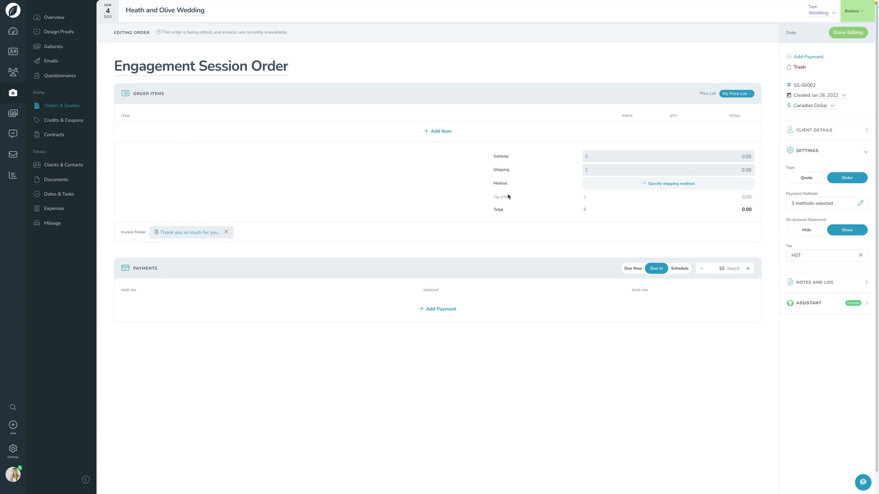
# Switch the order's account statement visibility to Hide and back to Show.
pyautogui.click(804, 234)
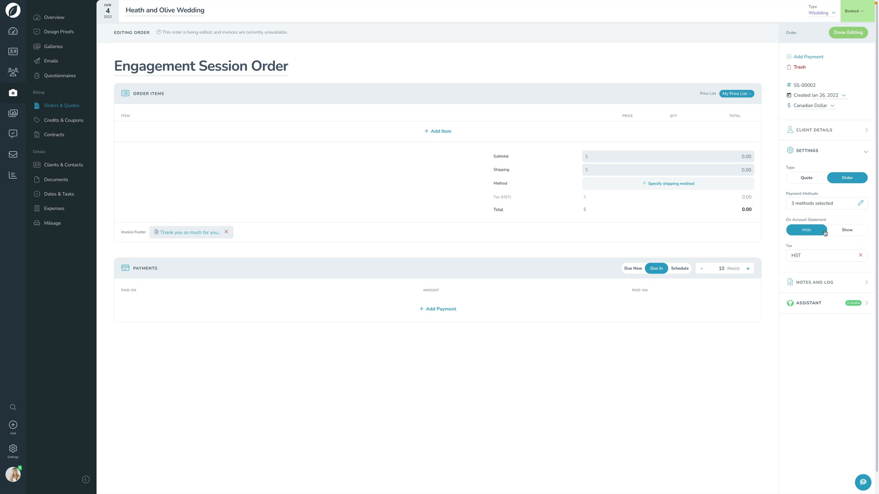
pyautogui.click(839, 232)
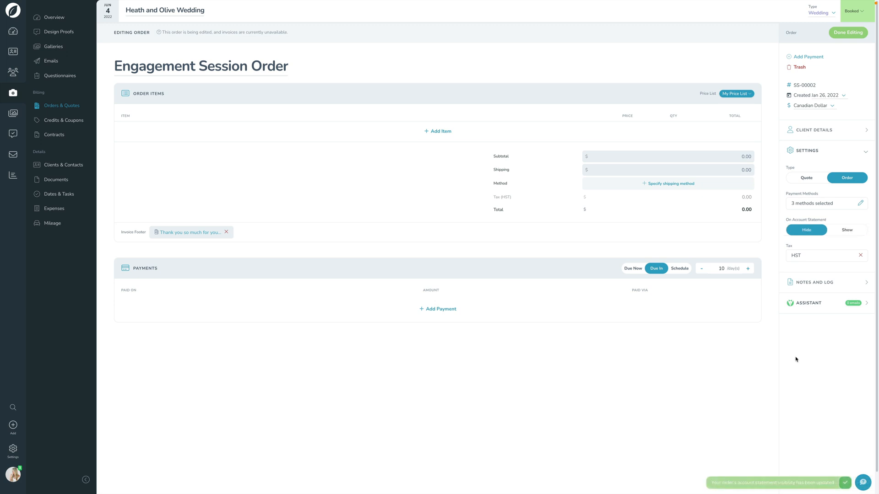
pyautogui.click(848, 230)
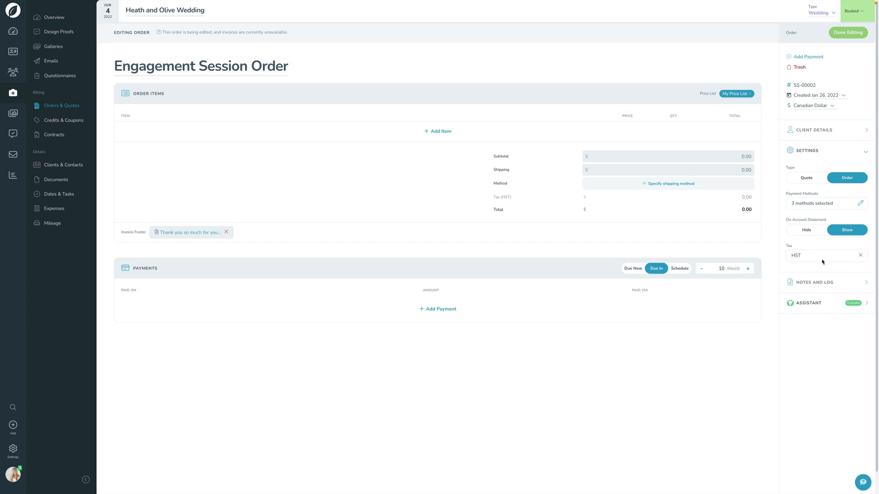
# Add the note "Called to add this order on the phone!" to the order's notes and log.
pyautogui.click(809, 282)
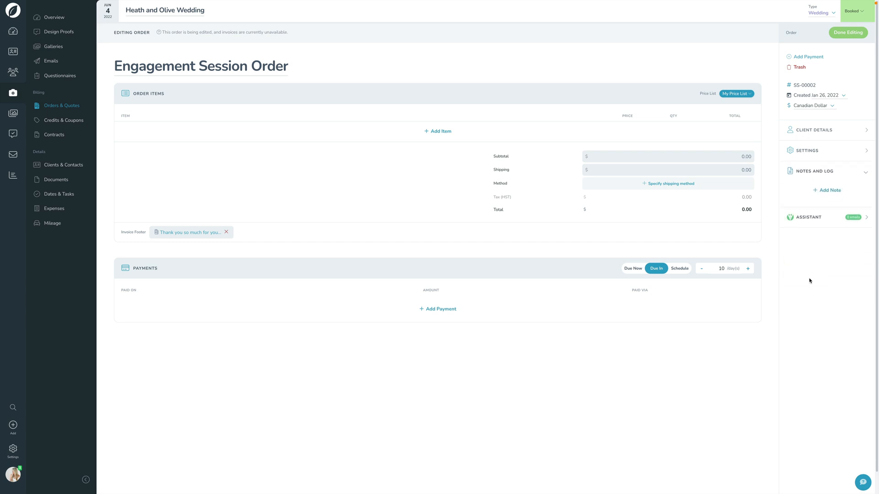
pyautogui.click(811, 195)
pyautogui.write('Called to add this order on th')
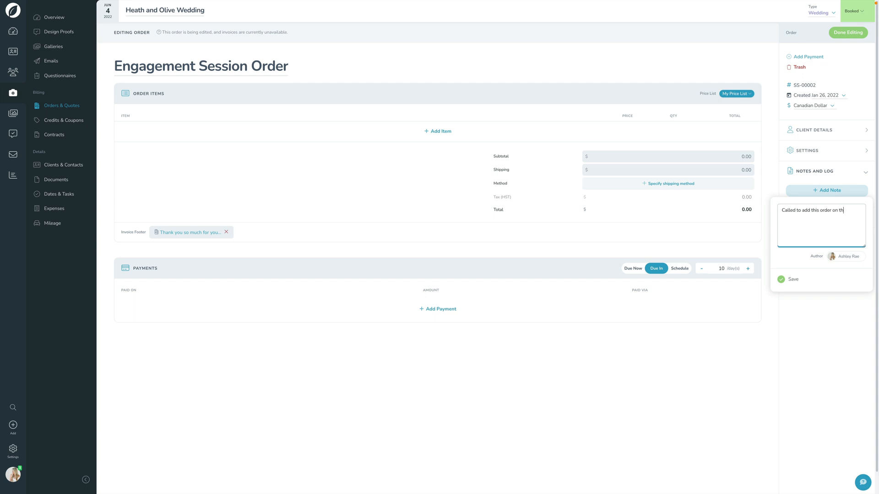
pyautogui.write('e phone!')
pyautogui.click(792, 279)
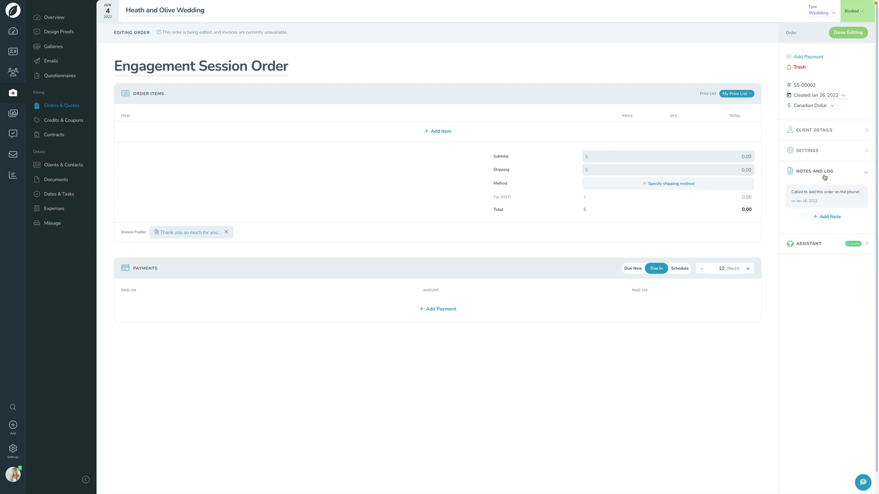
# Review the notes and log in the wedding shoot's overview, and reopen the Engagement Session Order.
pyautogui.click(52, 20)
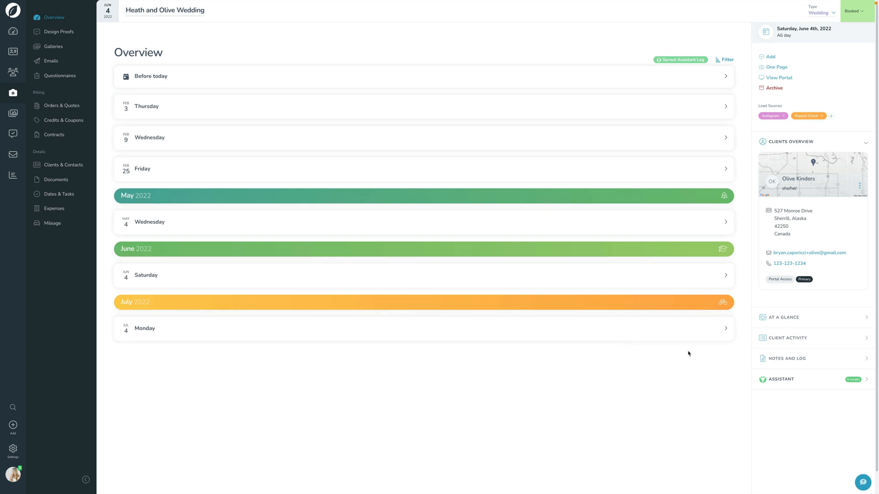
pyautogui.click(808, 360)
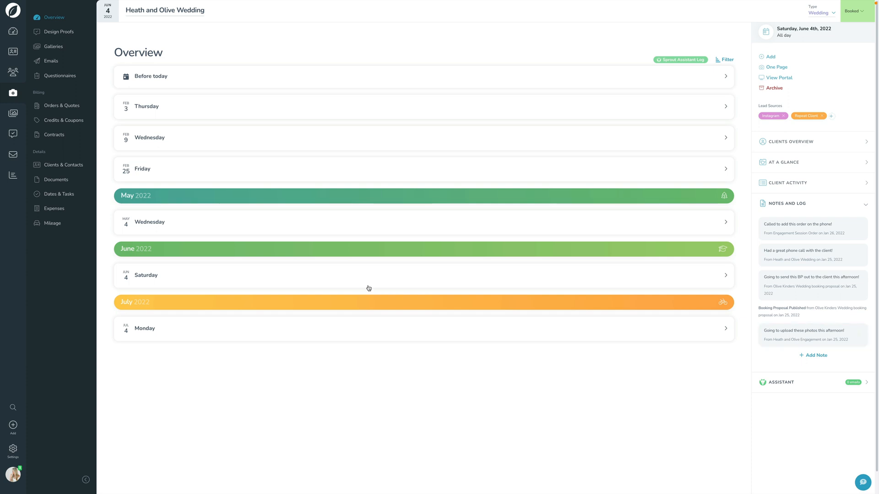
pyautogui.click(63, 109)
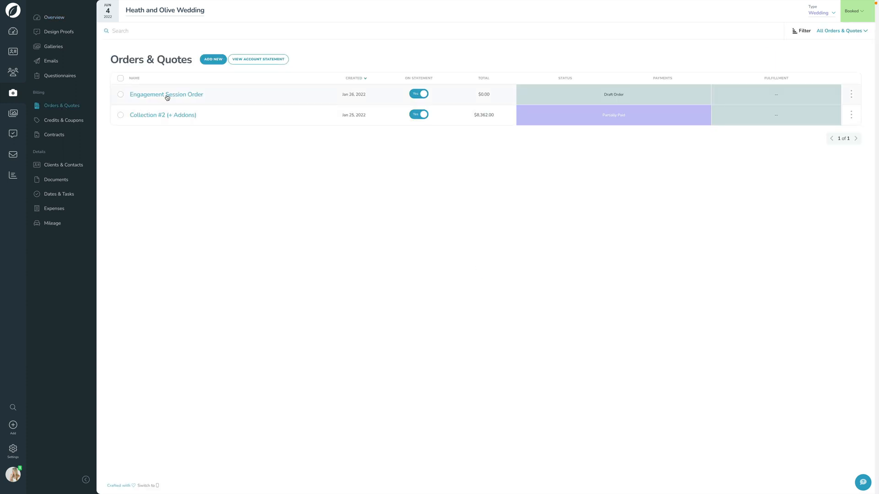
pyautogui.click(167, 95)
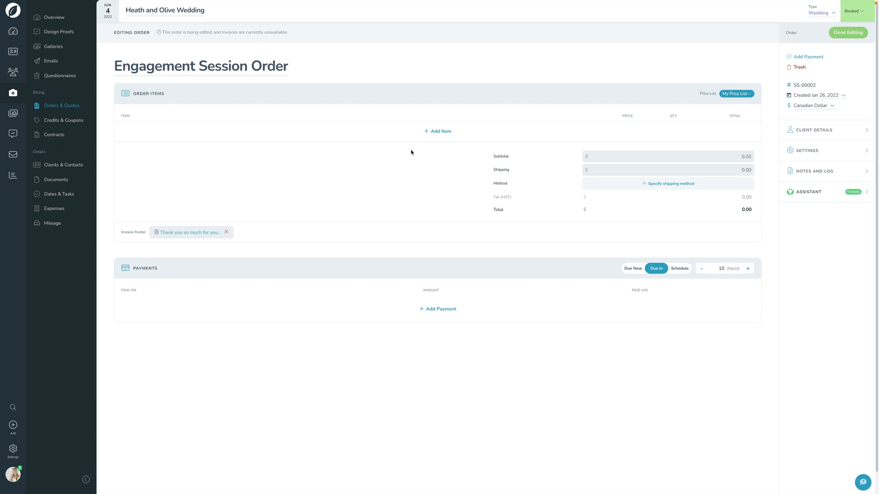
# Add the Engagement Book product to the order items.
pyautogui.click(444, 134)
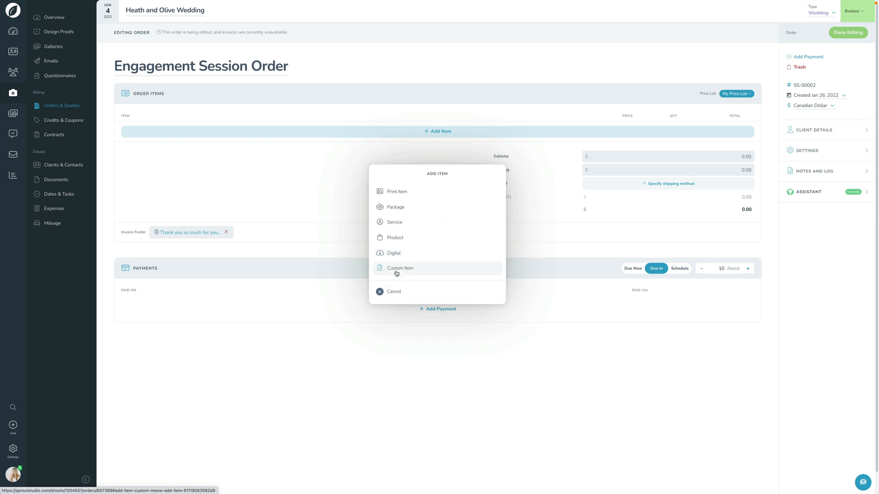
pyautogui.click(397, 238)
pyautogui.click(405, 200)
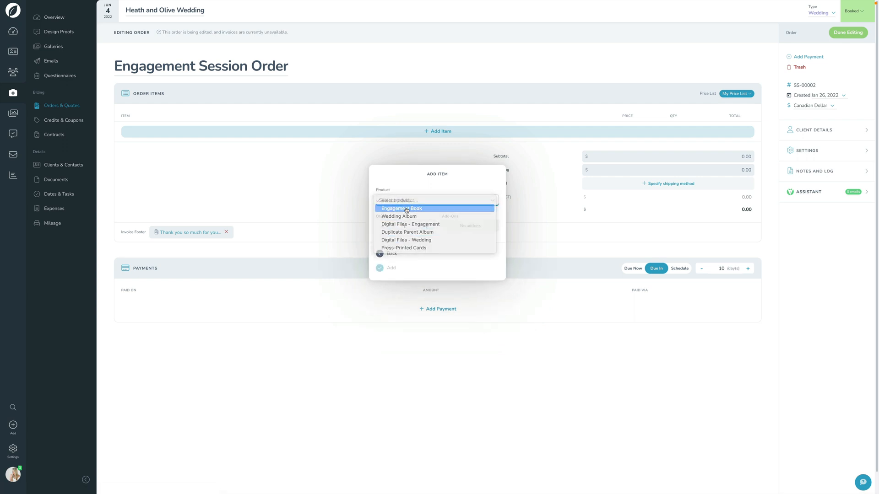
pyautogui.click(407, 210)
pyautogui.click(417, 271)
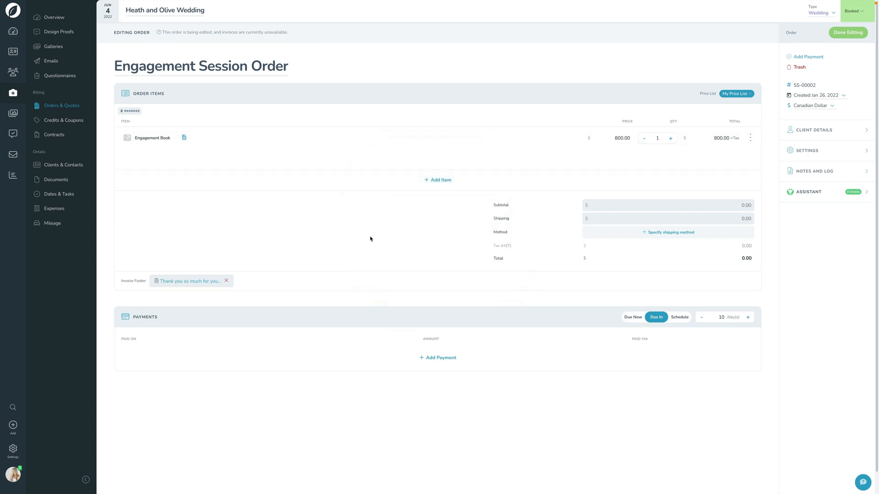
# Add the Digital Files - Engagement product to the order items with a quantity of 1.
pyautogui.click(443, 181)
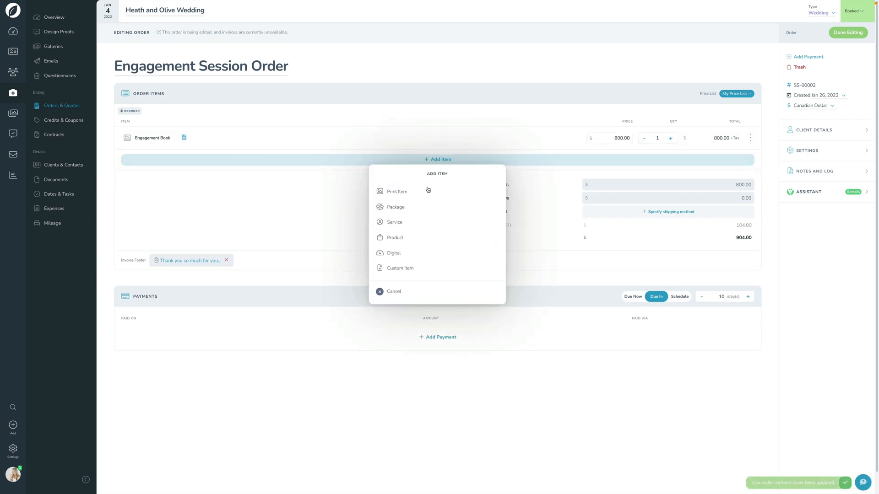
pyautogui.click(404, 237)
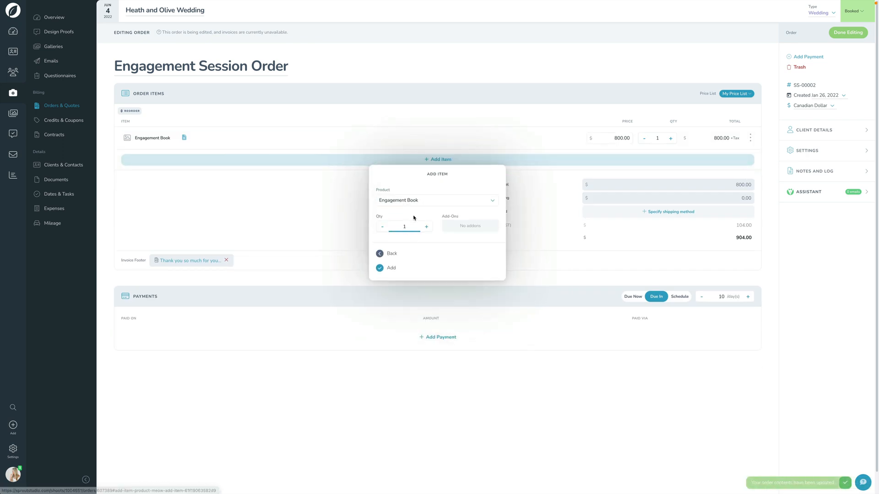
pyautogui.click(417, 202)
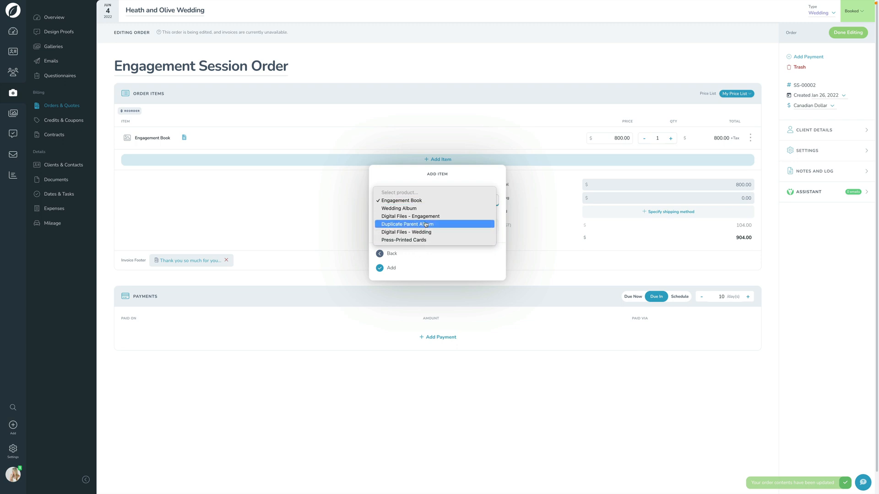
pyautogui.click(428, 217)
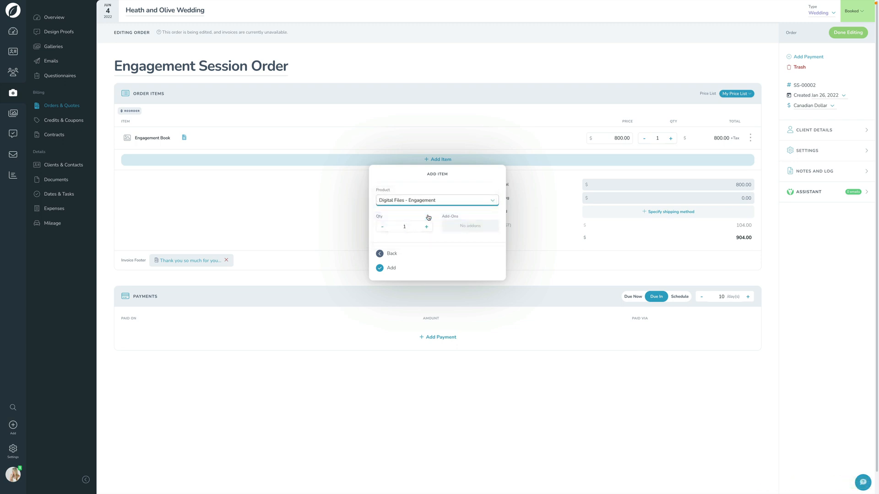
pyautogui.click(394, 269)
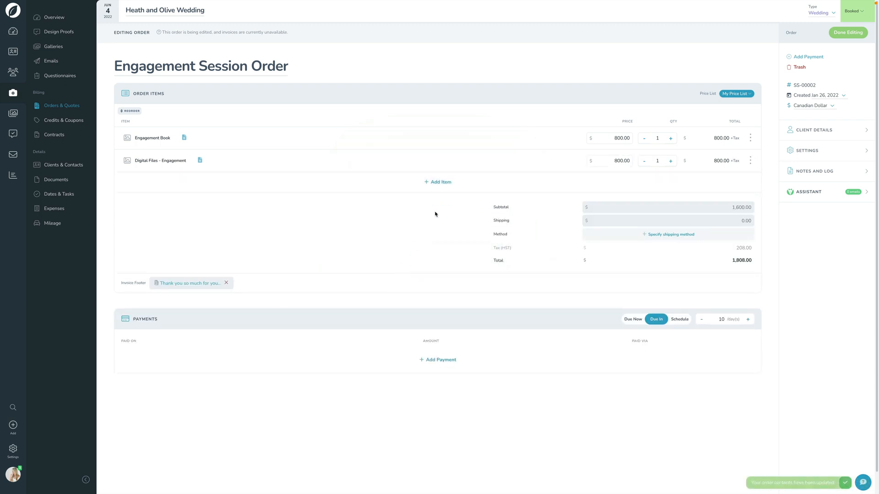
# Add one 12 x 18 inch Framed Print with a White frame and Wide matting to the order items.
pyautogui.click(442, 182)
pyautogui.click(406, 192)
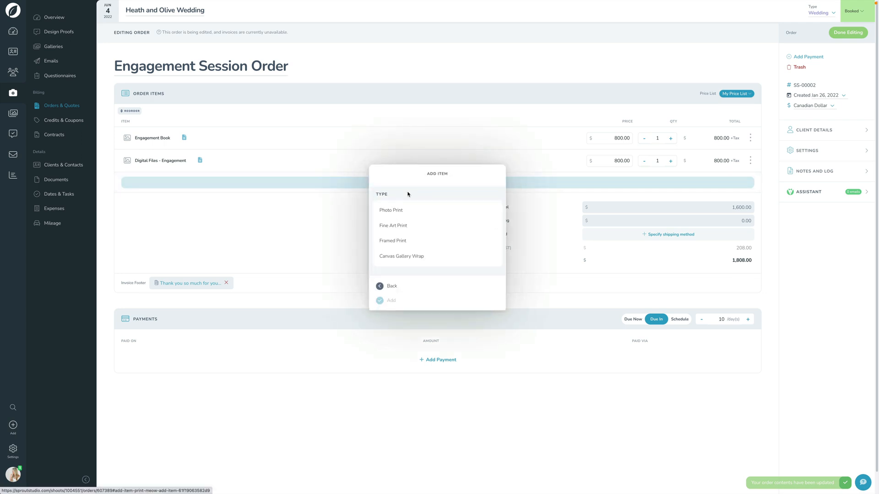
pyautogui.click(405, 230)
pyautogui.scroll(-5, 403, 224)
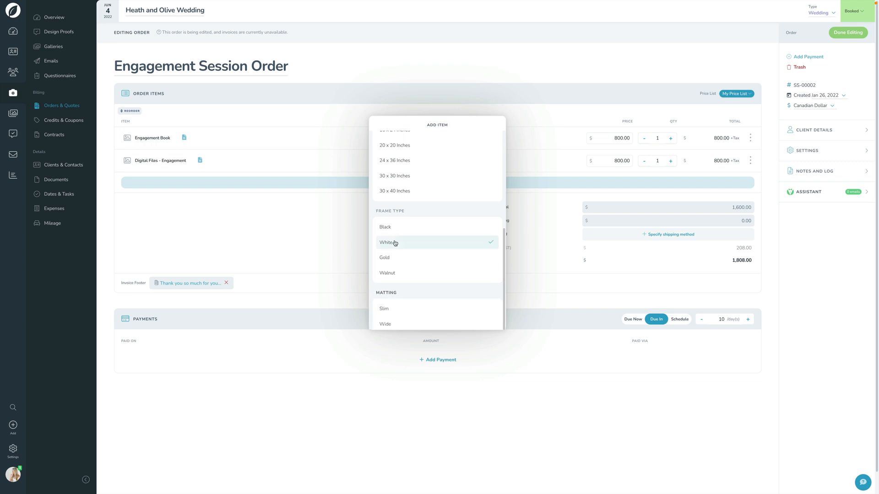
pyautogui.click(394, 242)
pyautogui.click(393, 258)
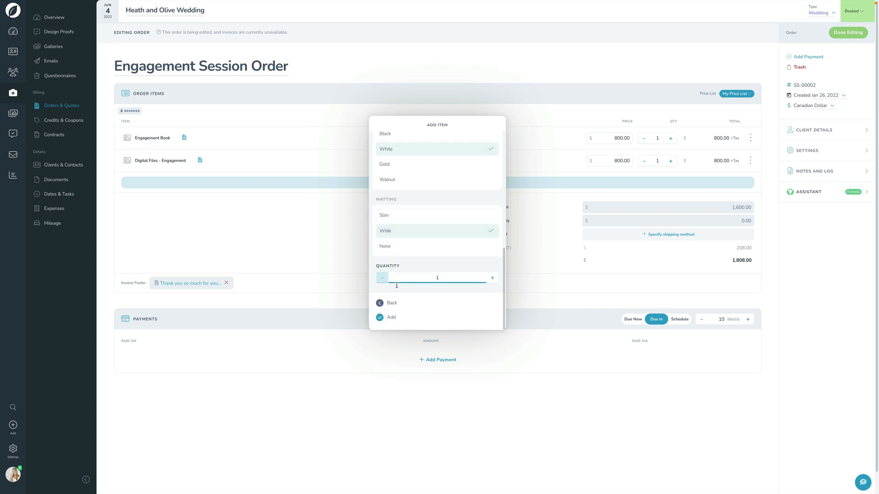
pyautogui.click(414, 318)
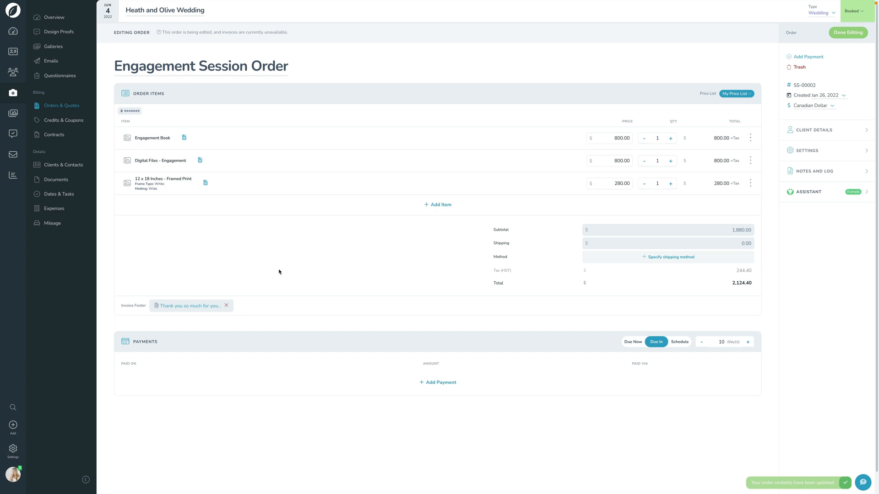
# Reorder the order items so Digital Files - Engagement comes after the framed print, and set the order.
pyautogui.click(130, 111)
pyautogui.moveTo(164, 163); pyautogui.dragTo(165, 191)
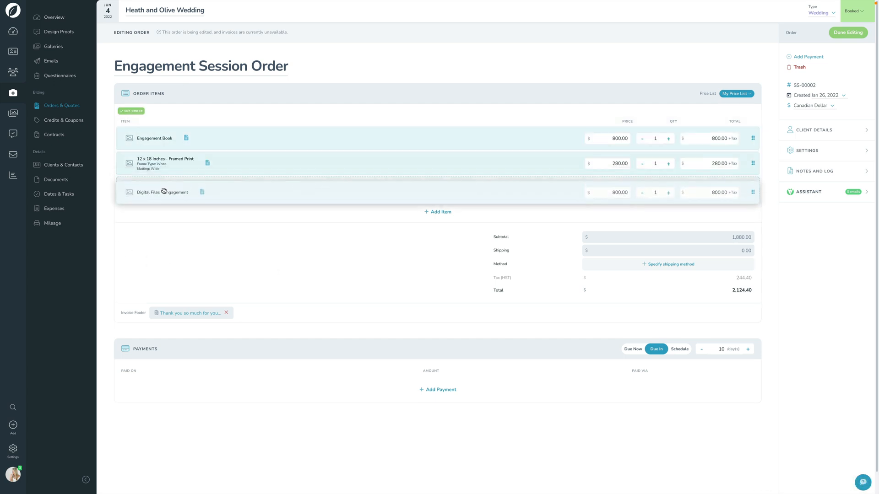
pyautogui.moveTo(157, 139)
pyautogui.mouseDown()
pyautogui.moveTo(160, 167)
pyautogui.moveTo(158, 139)
pyautogui.mouseUp()
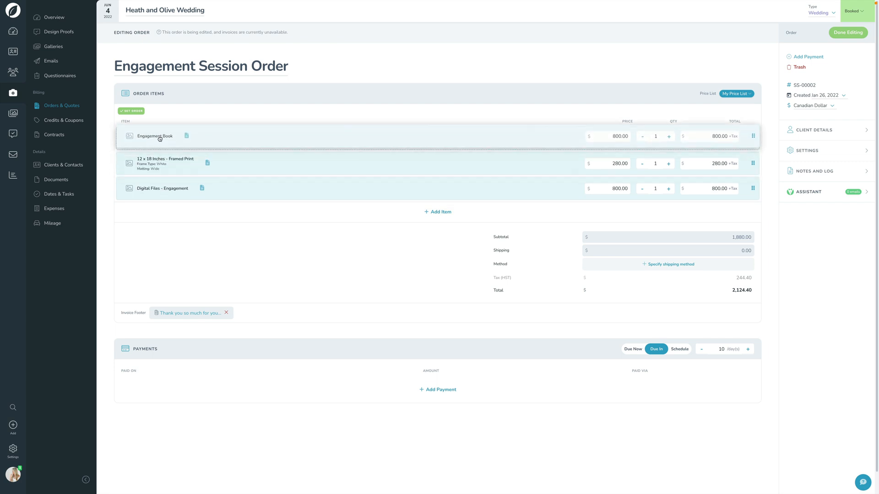
pyautogui.click(131, 111)
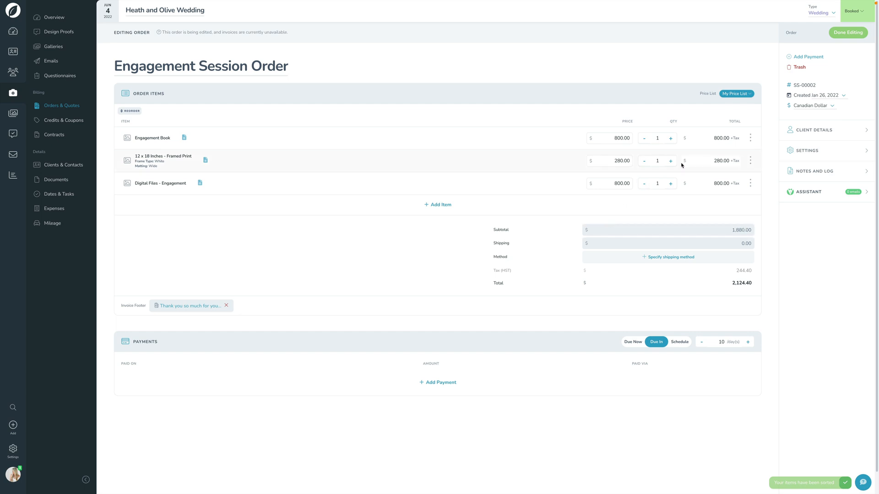
# Examine the Engagement Book's tax and cost options in the order, and its product setup in My Price List.
pyautogui.click(750, 138)
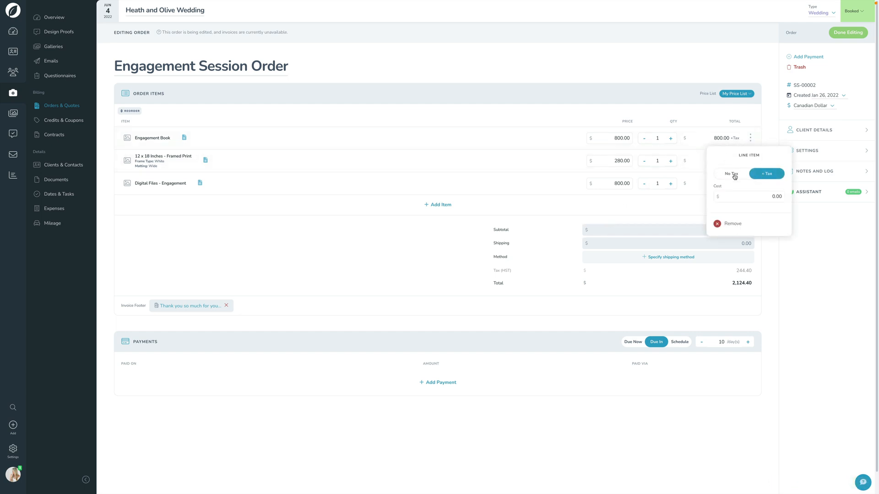
pyautogui.click(306, 252)
pyautogui.click(14, 451)
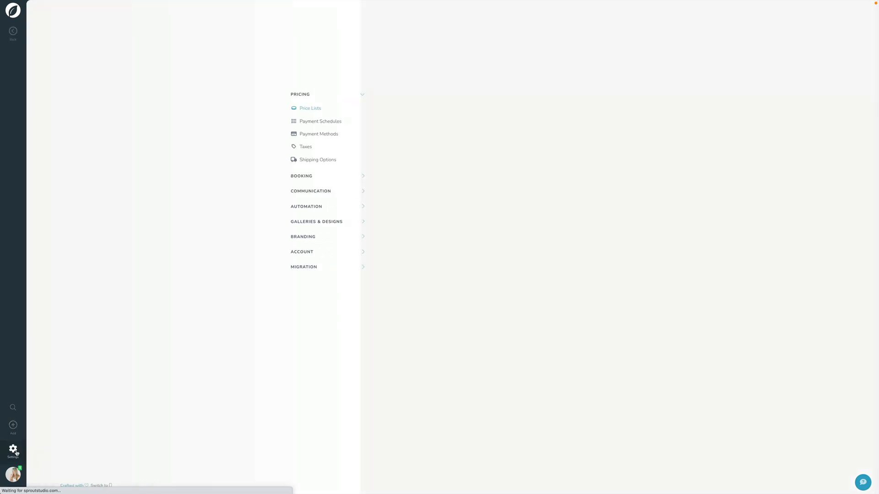
pyautogui.click(398, 120)
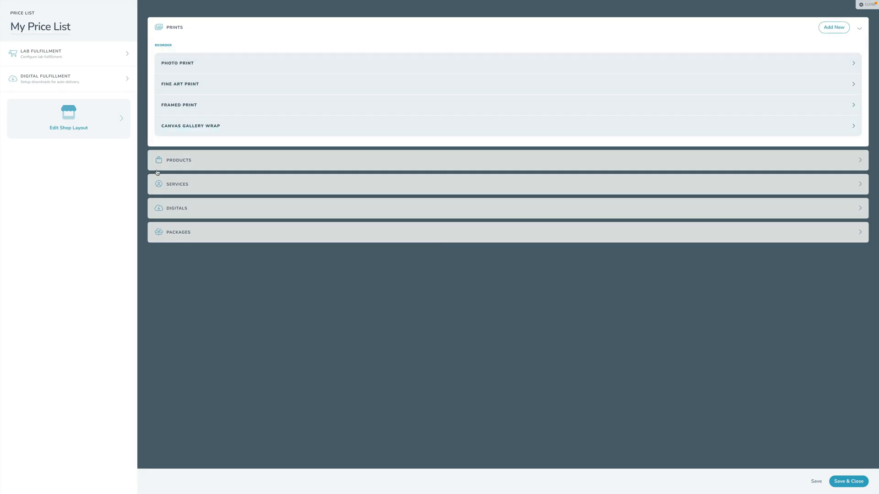
pyautogui.click(157, 168)
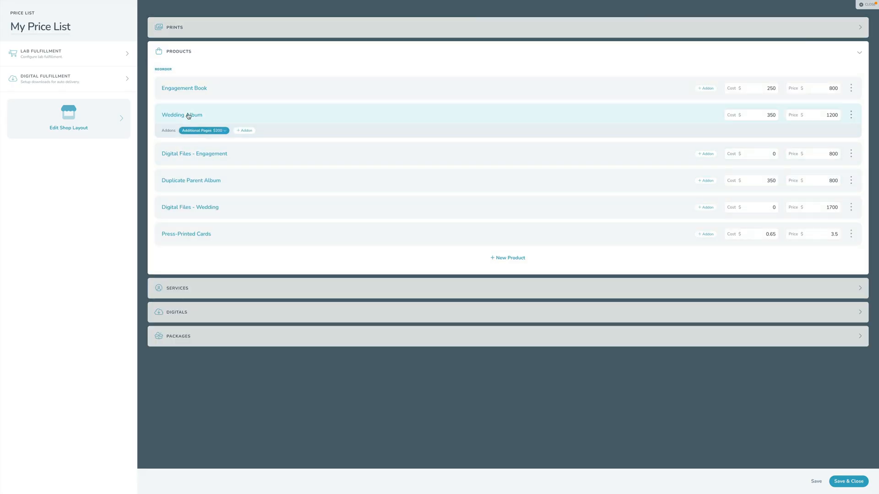
pyautogui.click(189, 89)
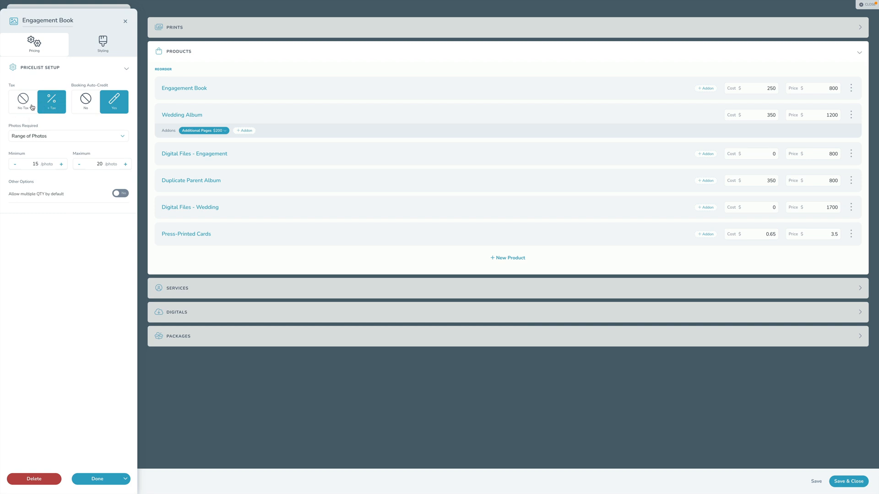
pyautogui.click(125, 21)
# Close the price list and leave the settings for the account-wide Orders & Quotes list.
pyautogui.click(866, 4)
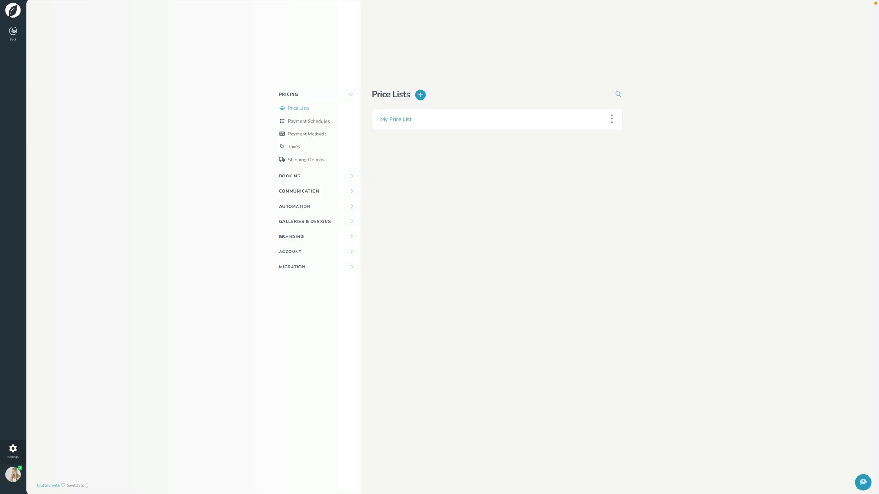
pyautogui.click(13, 31)
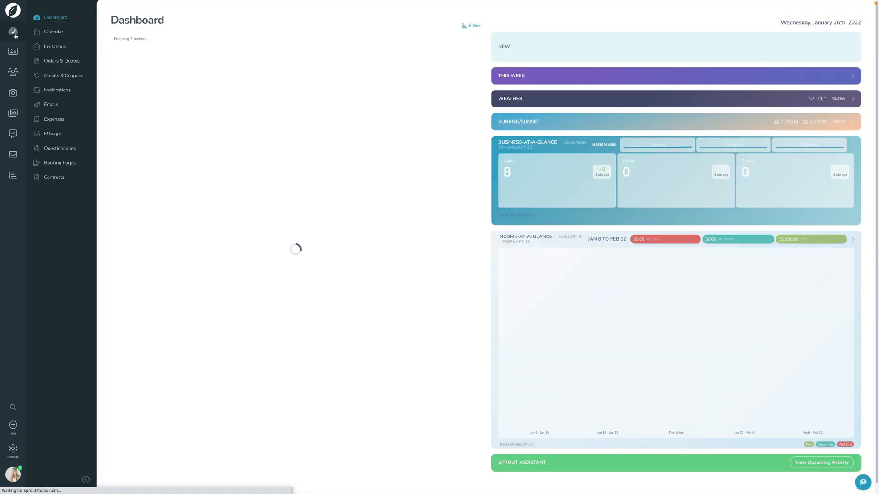
pyautogui.click(57, 64)
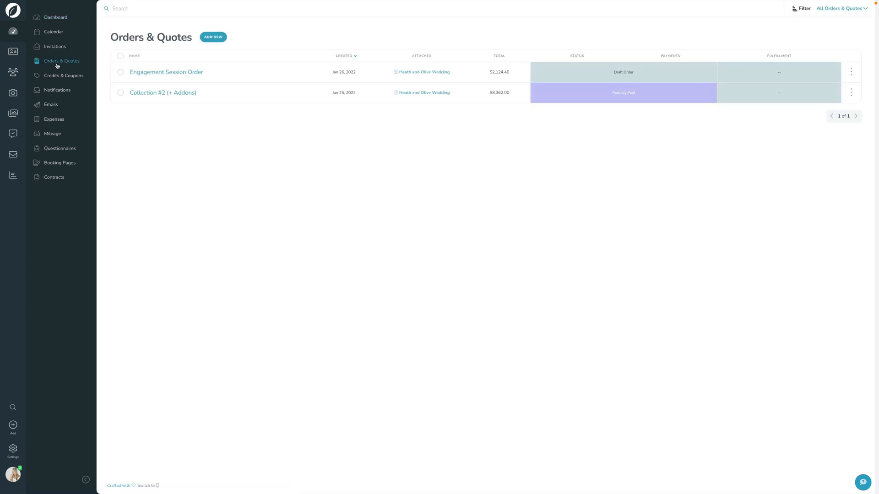
# Open the Engagement Session Order and check the Engagement Book's tax and cost options in the order items.
pyautogui.click(174, 74)
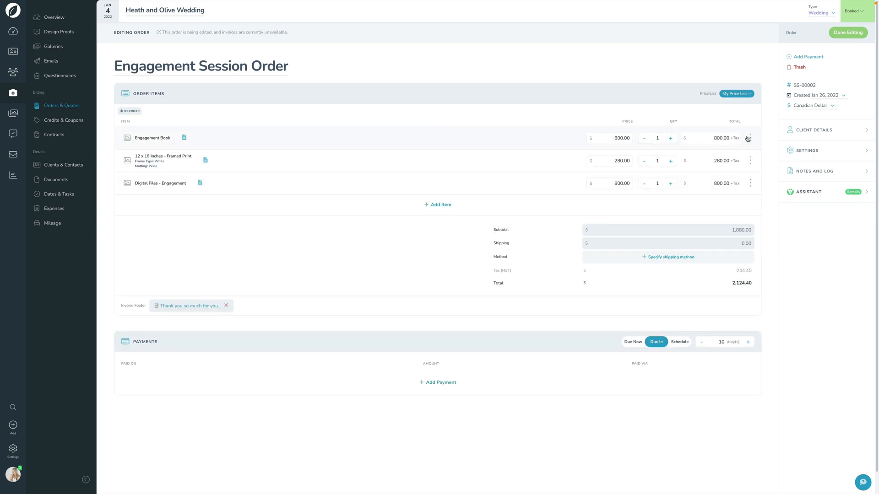
pyautogui.click(750, 138)
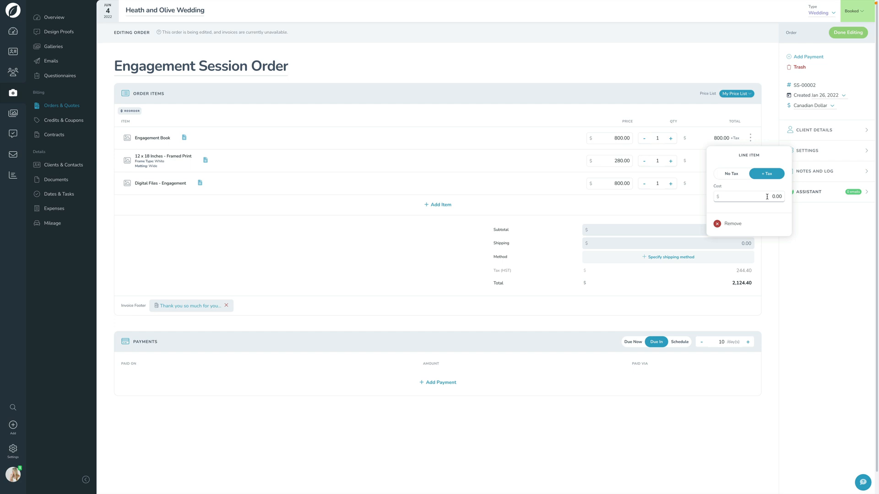
pyautogui.click(811, 260)
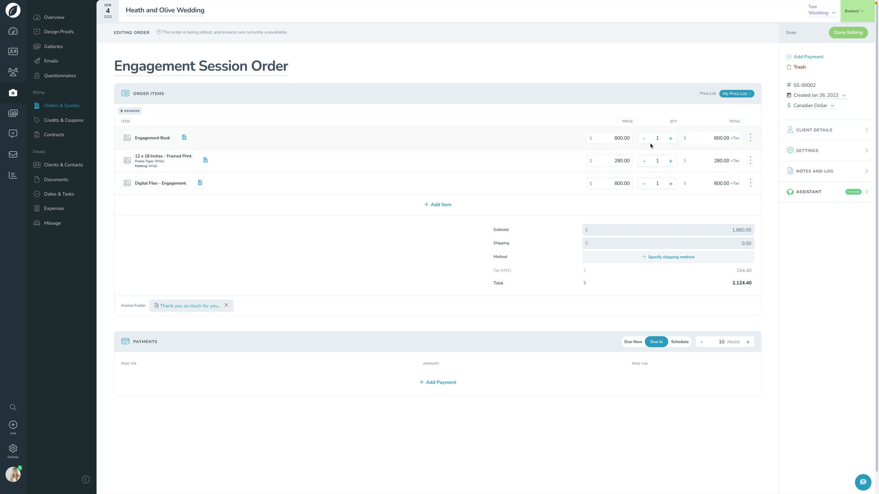
# Increase the Engagement Book's quantity by one and return it to 1.
pyautogui.click(671, 139)
pyautogui.click(644, 138)
pyautogui.click(811, 260)
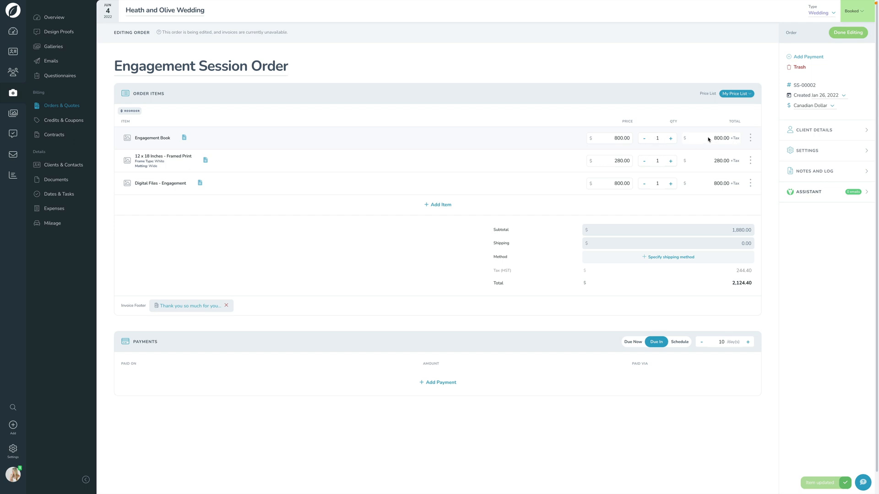
# Set the Engagement Book's price to 500 in this order.
pyautogui.click(616, 138)
pyautogui.doubleClick(617, 138)
pyautogui.write('500')
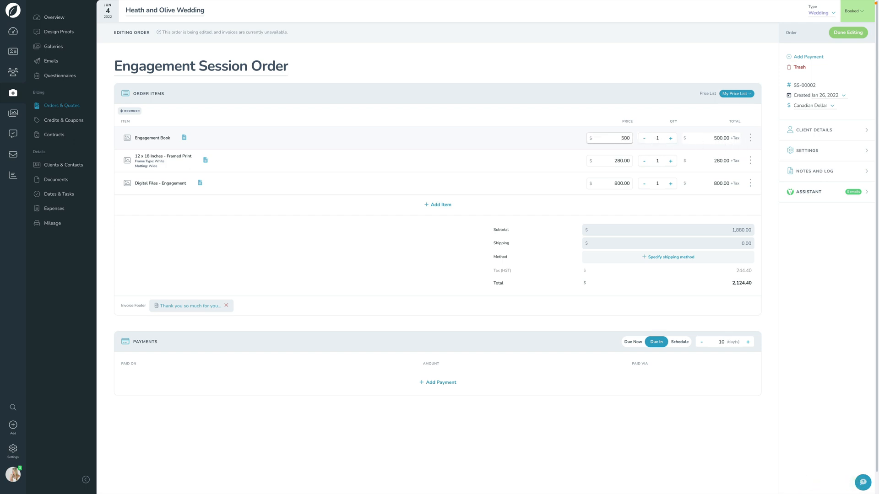
pyautogui.click(790, 240)
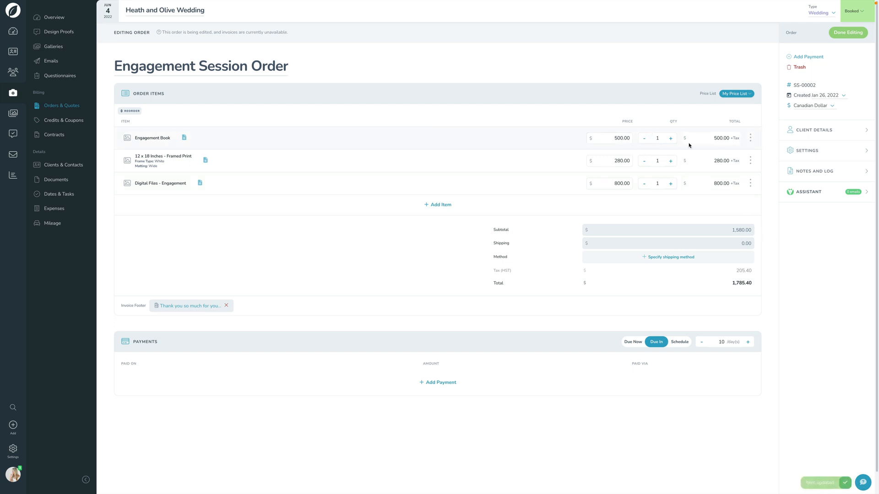
# Restore the Engagement Book's price to 800.
pyautogui.doubleClick(630, 138)
pyautogui.write('800')
pyautogui.click(731, 228)
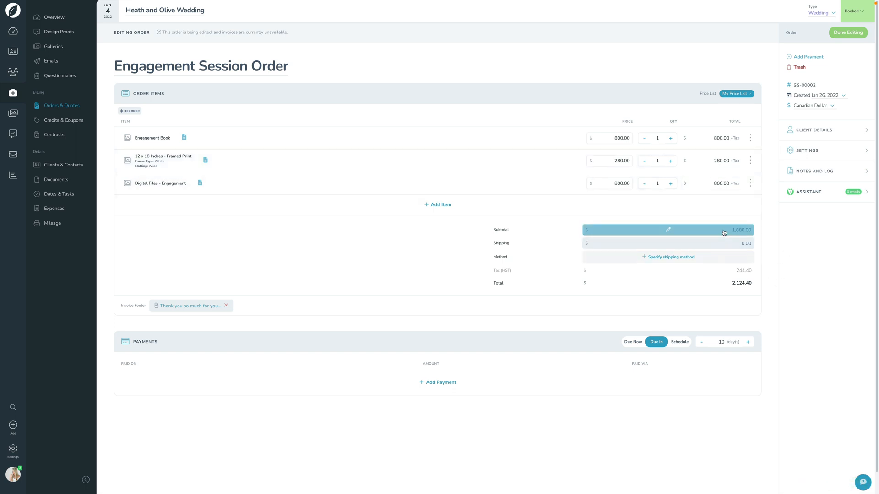
# Check the available shipping methods without choosing one, and set the order's shipping charge to 10.
pyautogui.click(673, 259)
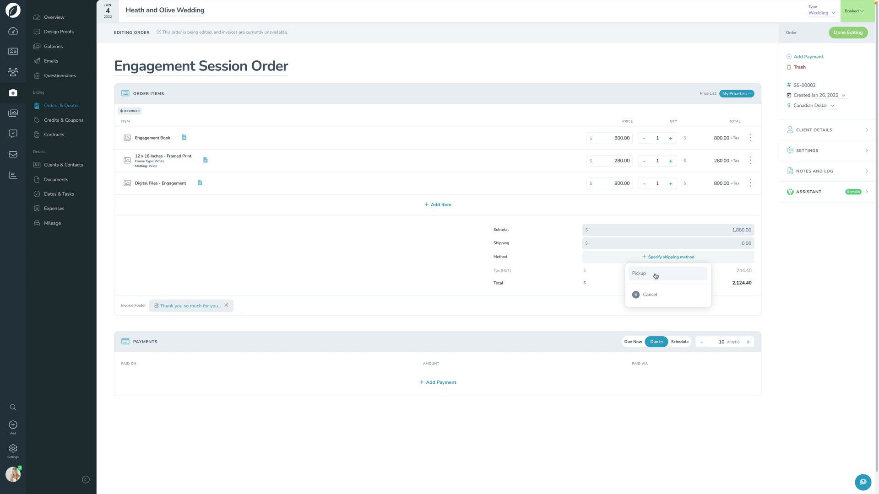
pyautogui.click(816, 255)
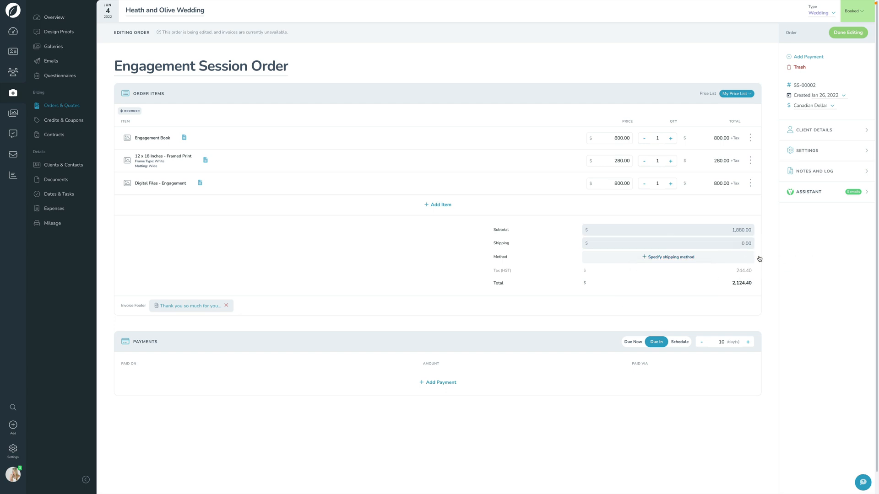
pyautogui.click(670, 242)
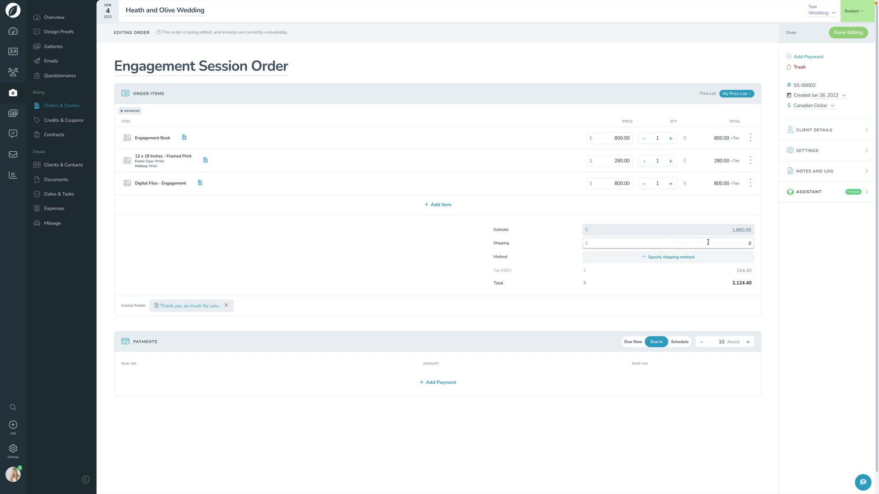
pyautogui.write('10')
pyautogui.click(797, 250)
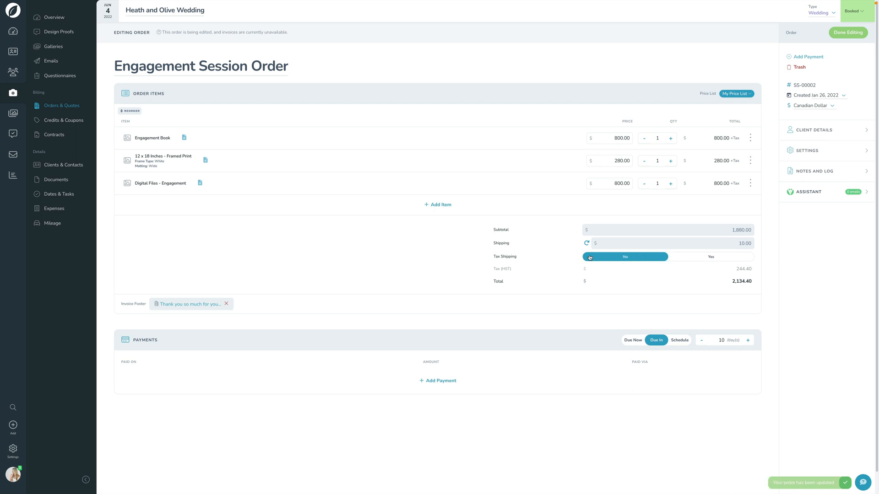
# Switch tax on shipping to Yes and back to No, and reset the custom shipping charge.
pyautogui.click(718, 258)
pyautogui.click(636, 259)
pyautogui.click(587, 245)
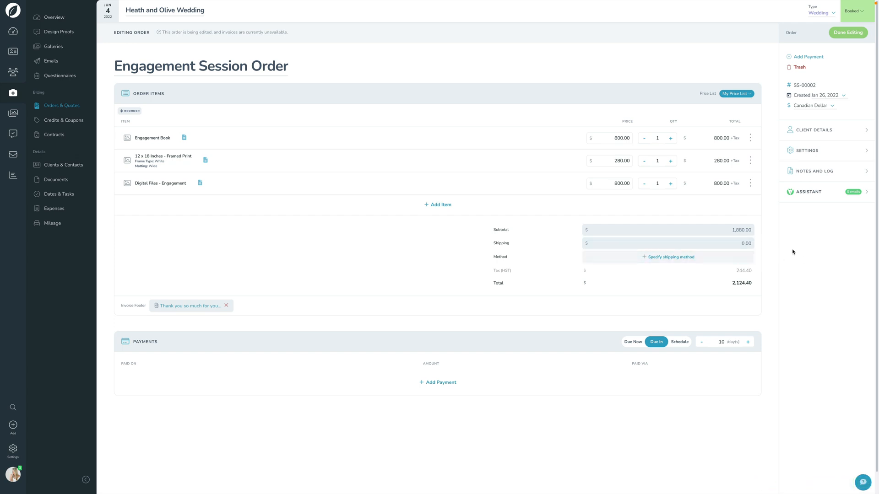
# Override the order's subtotal with 1500.
pyautogui.click(668, 229)
pyautogui.doubleClick(667, 229)
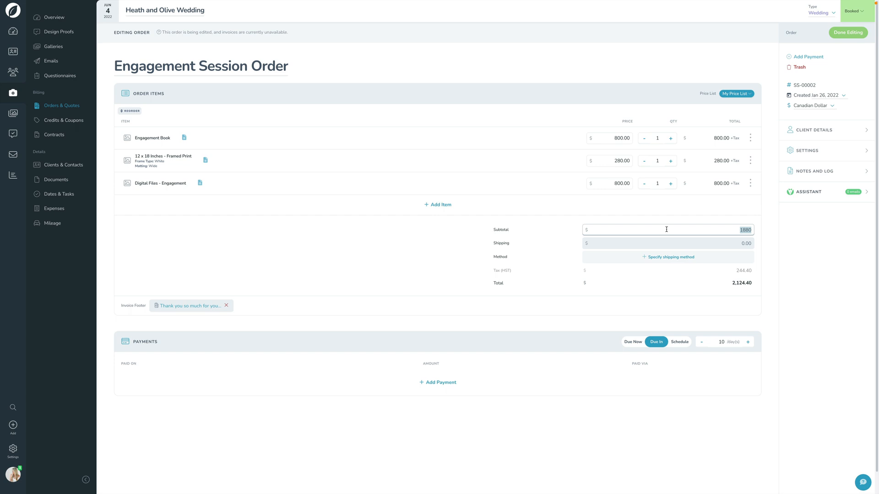
pyautogui.write('1500')
pyautogui.click(804, 249)
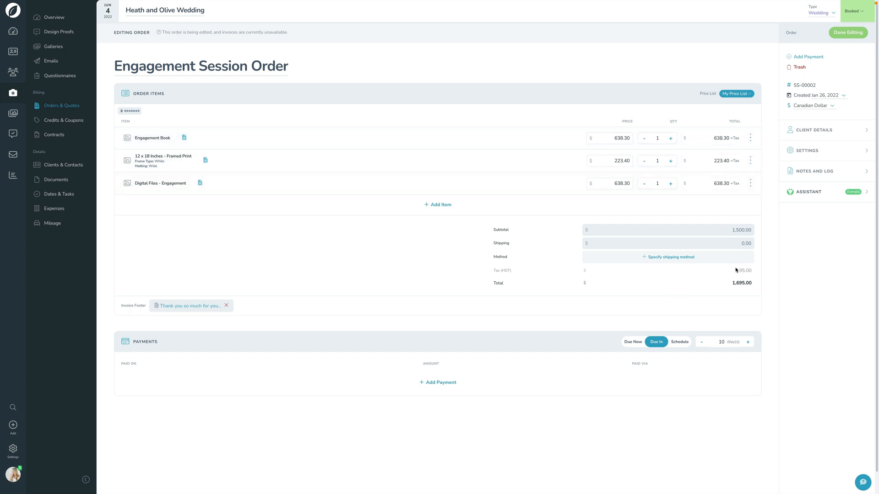
# Review the order's type, payment methods and tax settings, and finish editing the order.
pyautogui.click(826, 152)
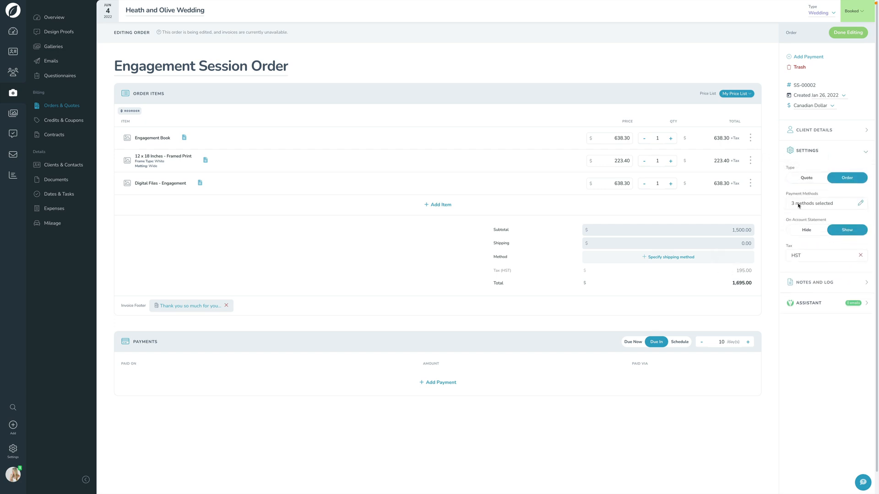
pyautogui.click(826, 151)
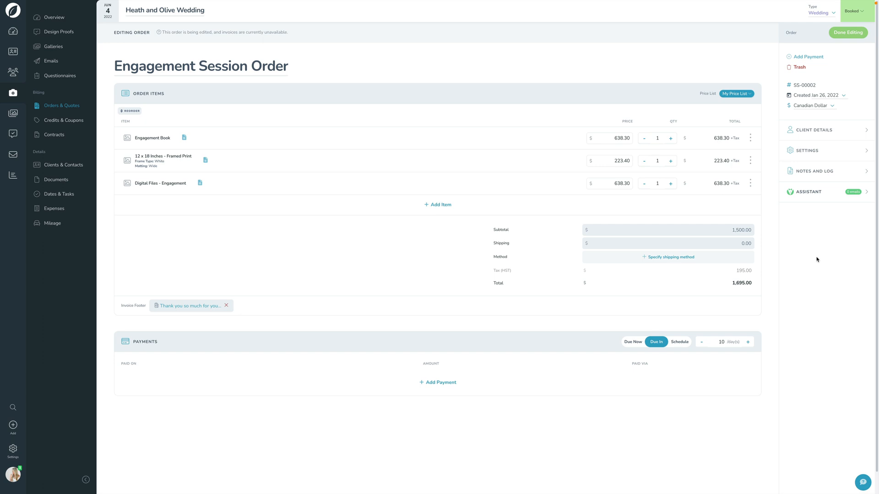
pyautogui.click(844, 32)
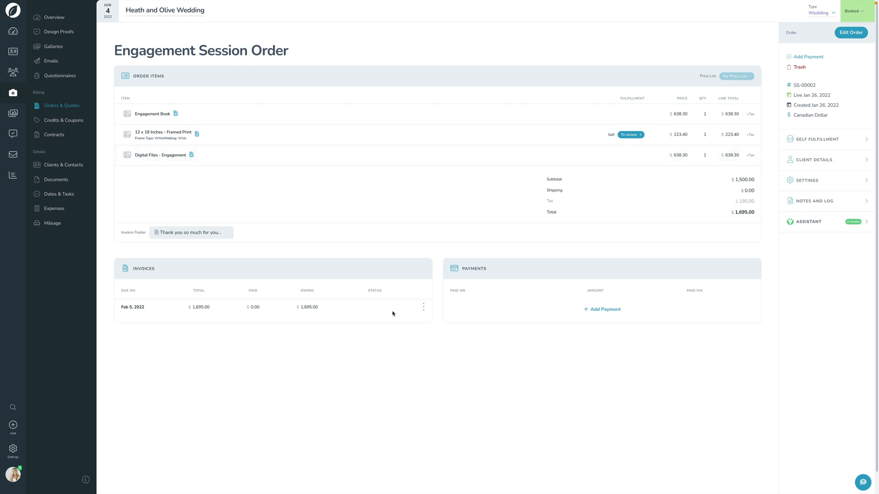
# View the order's invoice and examine its product descriptions, business details in the footer and order title.
pyautogui.click(423, 308)
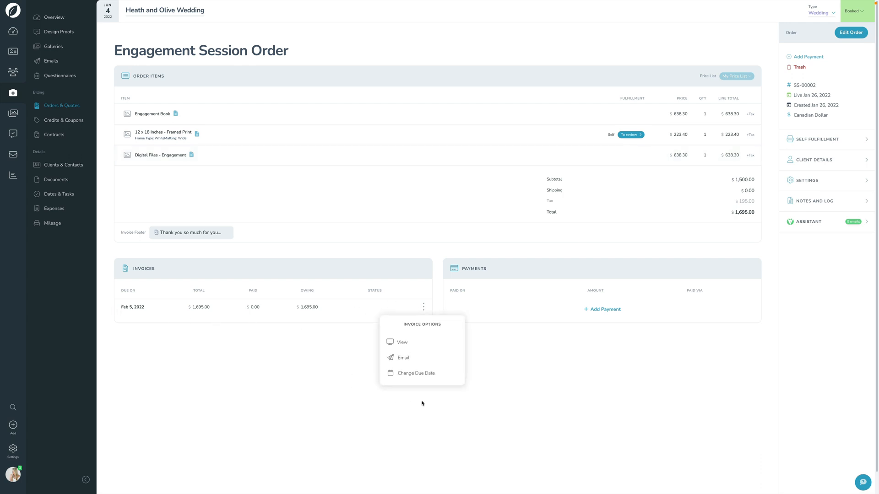
pyautogui.click(399, 343)
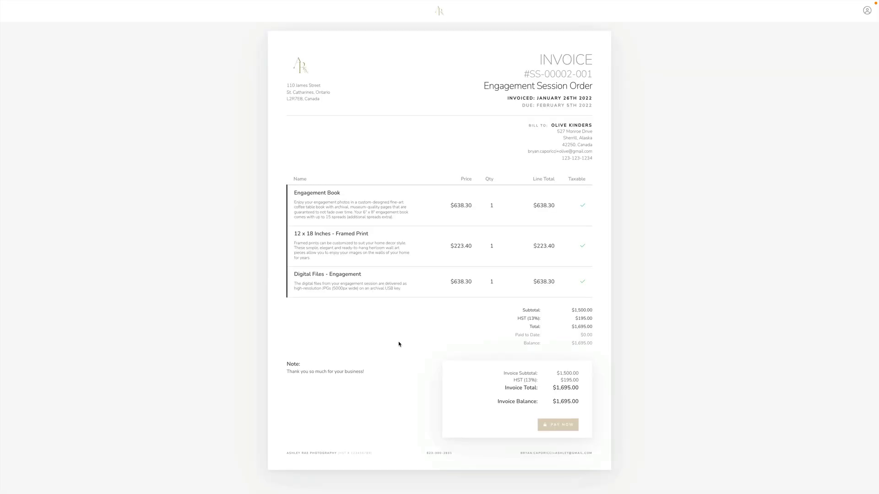
pyautogui.moveTo(294, 202); pyautogui.dragTo(398, 220)
pyautogui.click(399, 220)
pyautogui.moveTo(372, 453); pyautogui.dragTo(285, 453)
pyautogui.click(333, 438)
pyautogui.moveTo(484, 86); pyautogui.dragTo(590, 87)
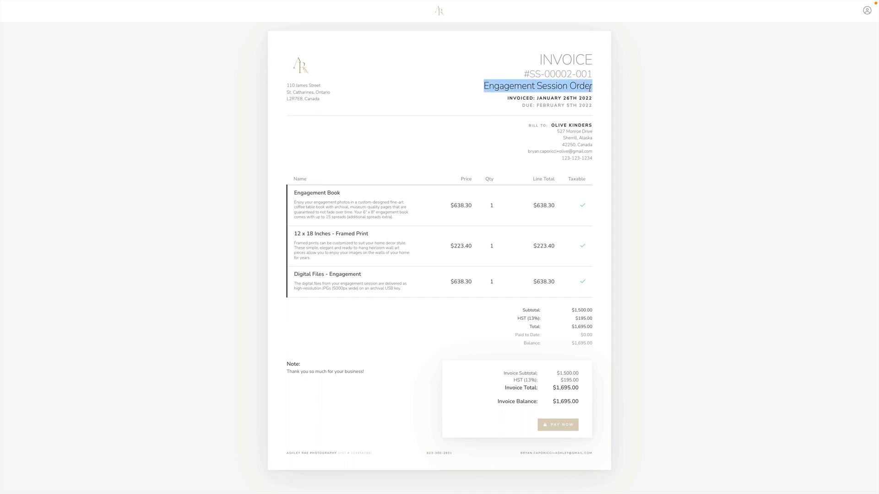
pyautogui.click(604, 87)
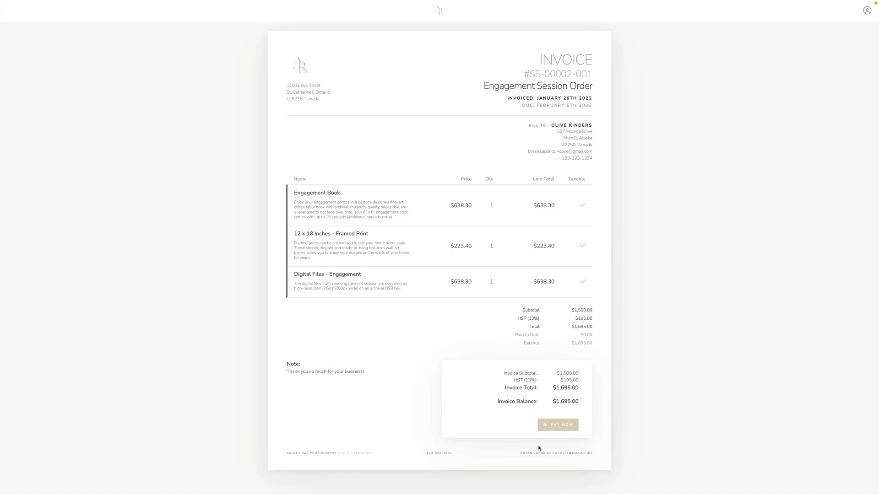
# Preview the client checkout from the billing details to the payment methods, and close the checkout and invoice.
pyautogui.click(554, 425)
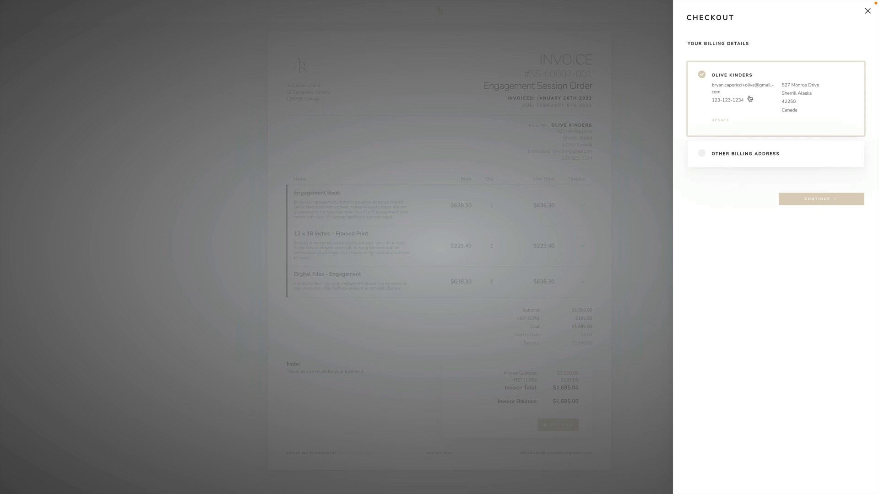
pyautogui.click(820, 198)
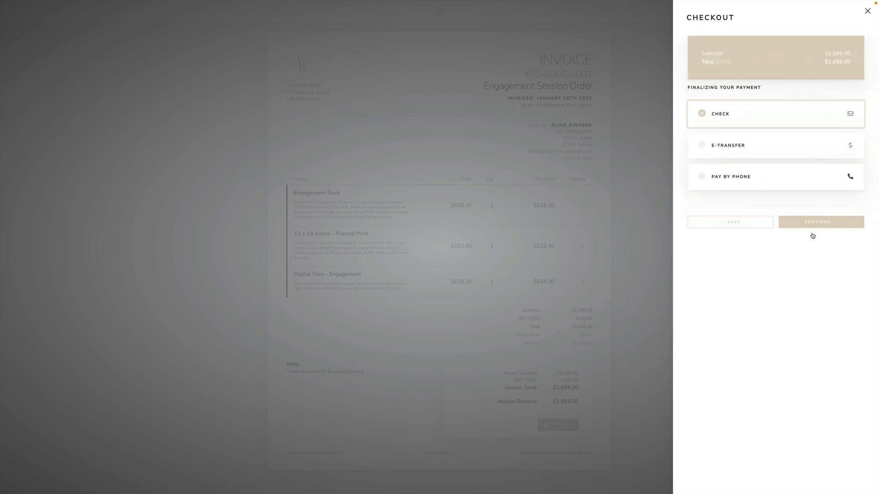
pyautogui.click(866, 14)
pyautogui.press('super+w')
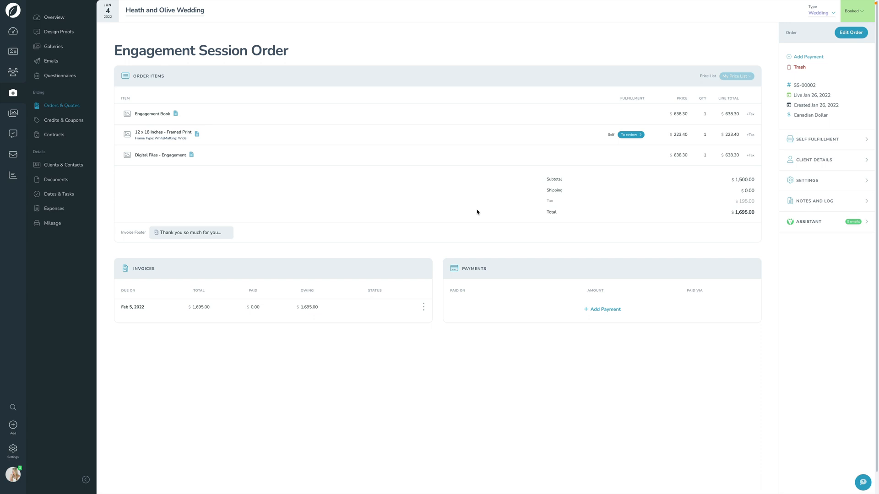
# Reopen the Engagement Session Order for editing.
pyautogui.click(851, 32)
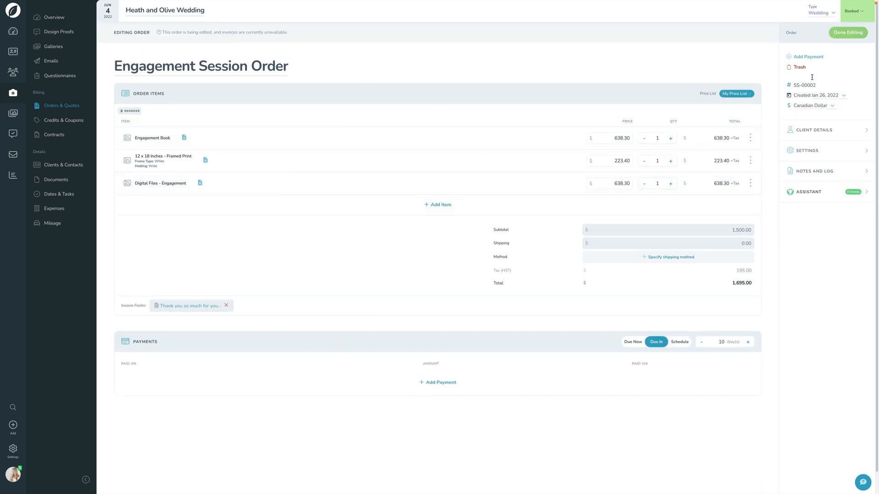
pyautogui.click(848, 32)
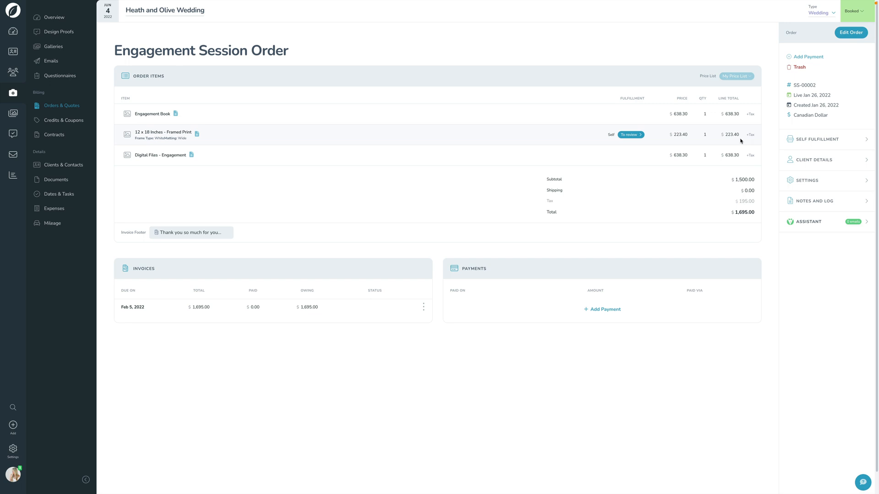
pyautogui.click(850, 32)
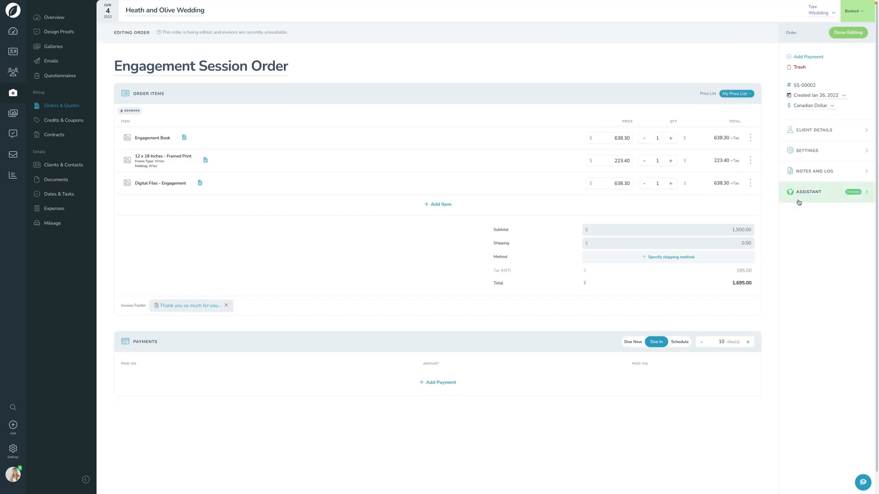
# Switch the order's payments to Schedule and add a new payment schedule named "1-off payment schedule".
pyautogui.click(679, 343)
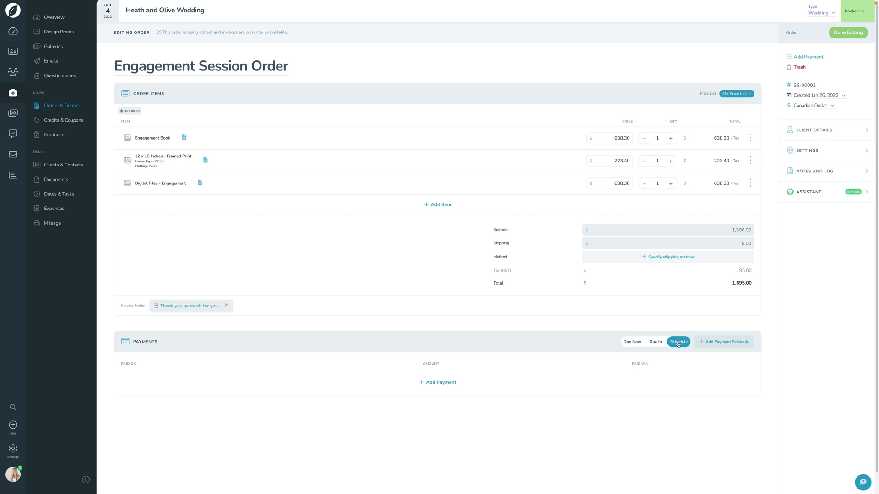
pyautogui.click(730, 346)
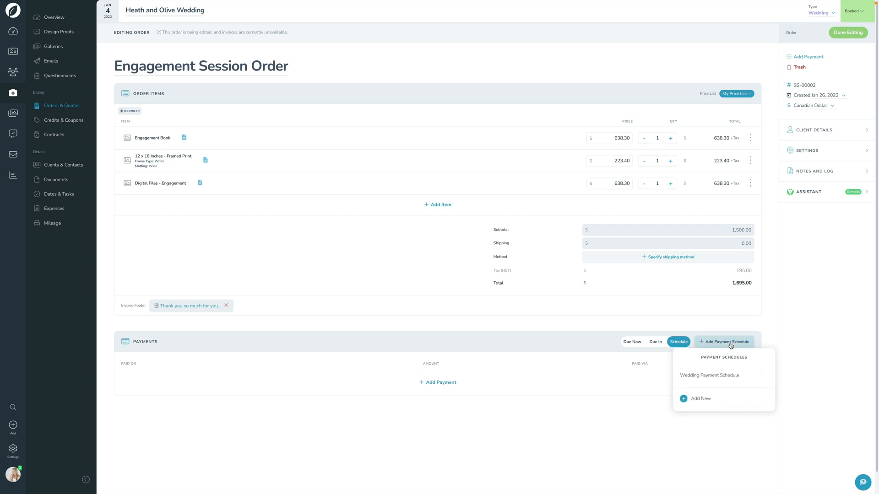
pyautogui.click(708, 400)
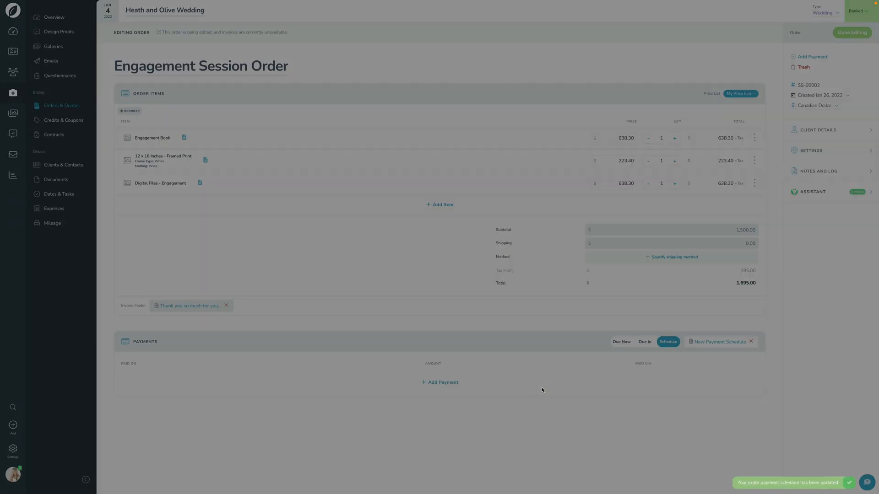
pyautogui.write('1-off pam')
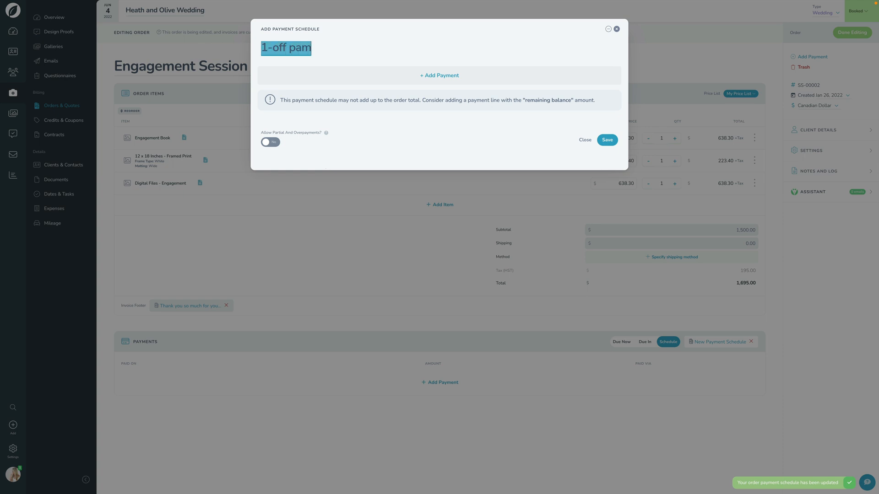
pyautogui.press('BackSpace')
pyautogui.write('yment schedule')
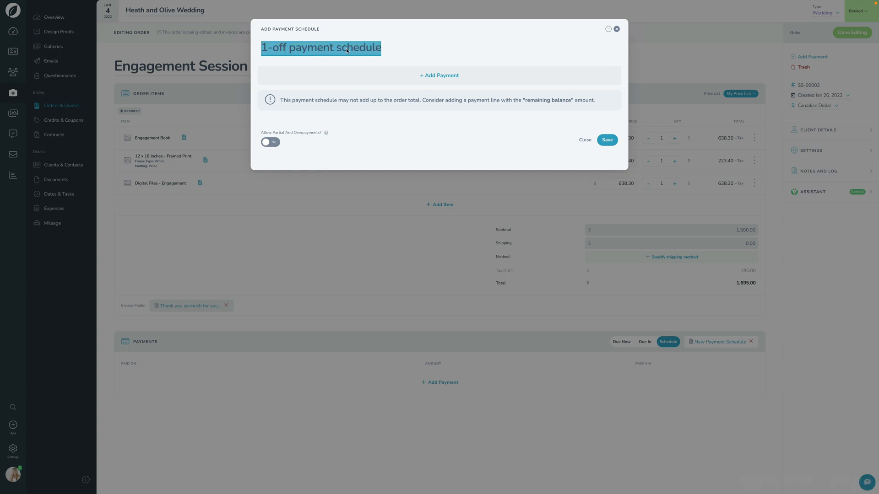
# Add a payment to the schedule with a fixed amount of $500, due on the order date.
pyautogui.click(432, 84)
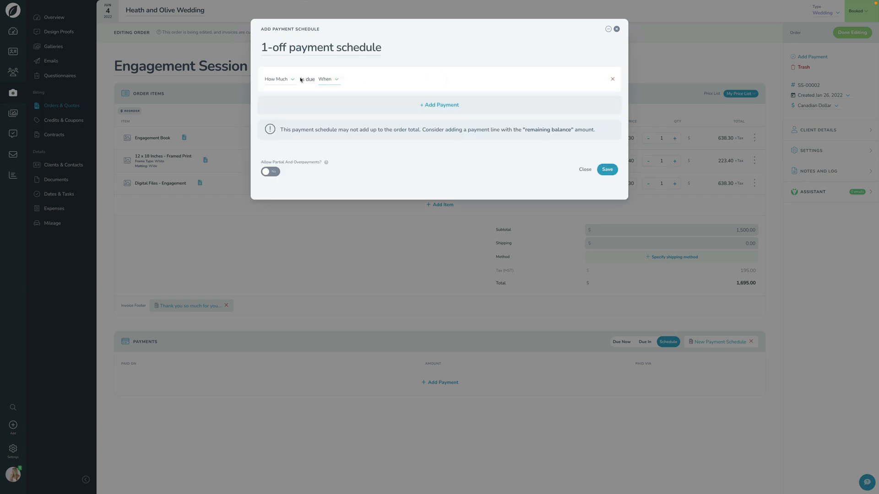
pyautogui.click(289, 80)
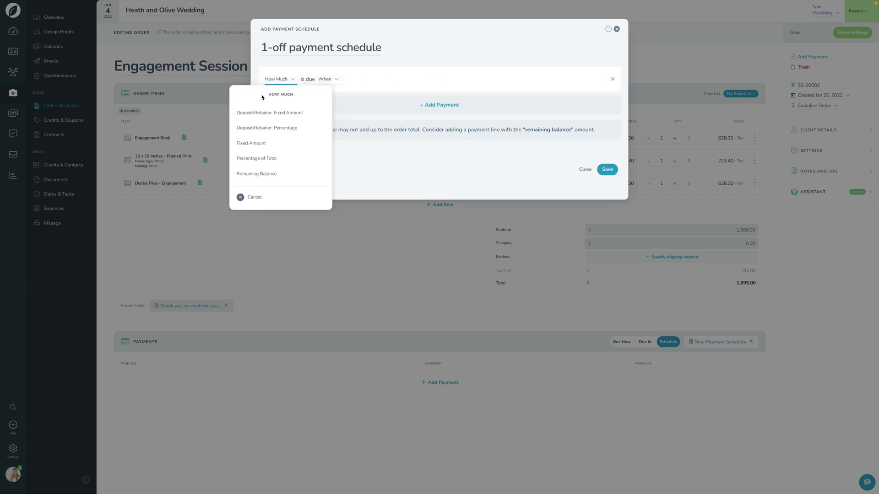
pyautogui.click(259, 144)
pyautogui.write('500')
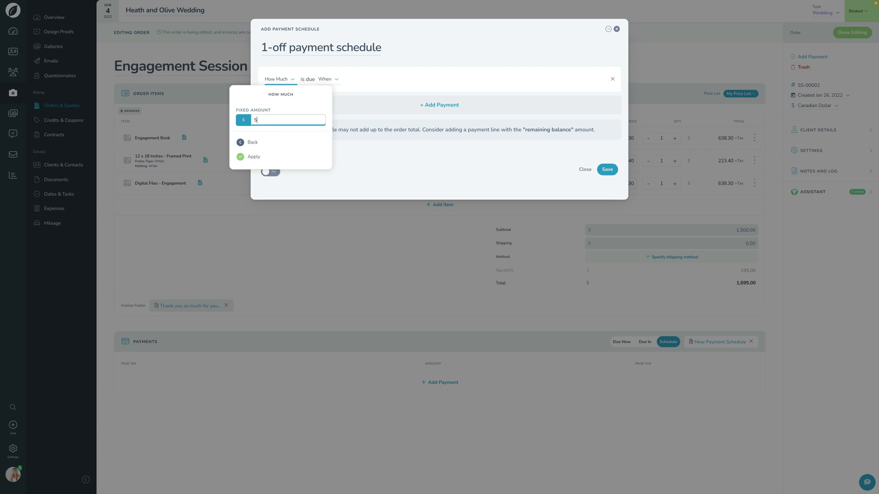
pyautogui.click(253, 157)
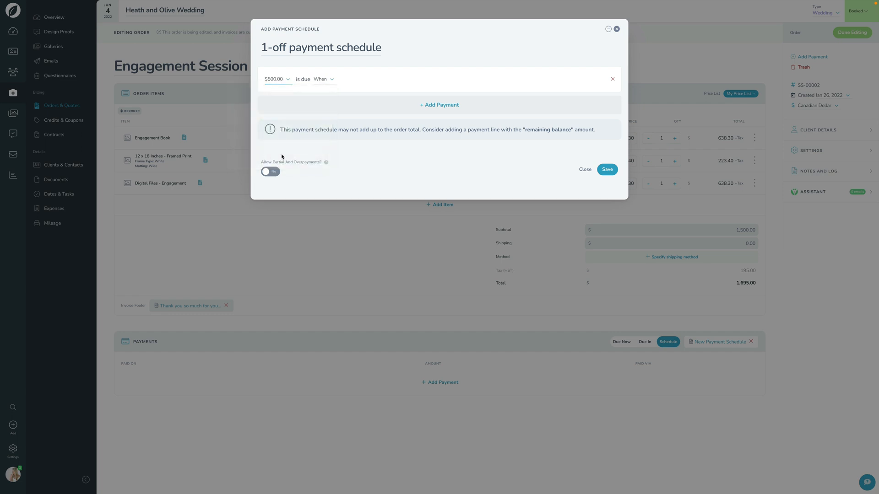
pyautogui.click(321, 81)
pyautogui.click(311, 111)
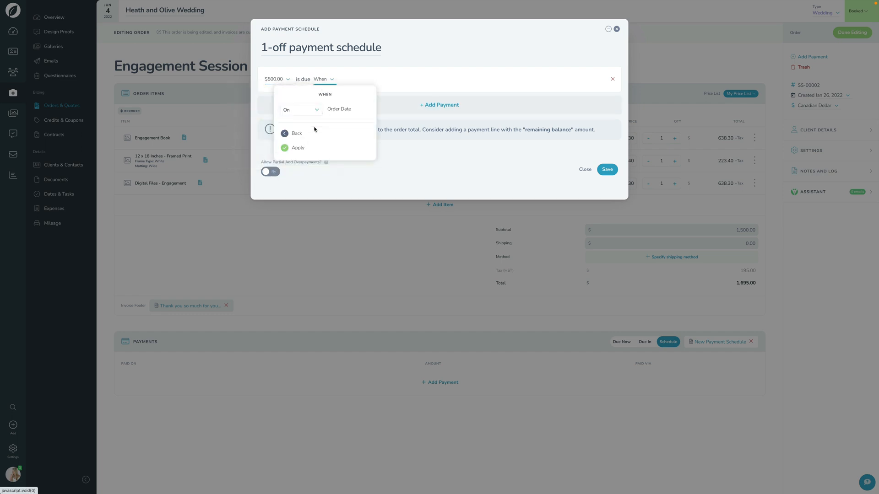
pyautogui.click(306, 148)
# Add a second payment for the remaining balance, due 2 months after the order date.
pyautogui.click(428, 108)
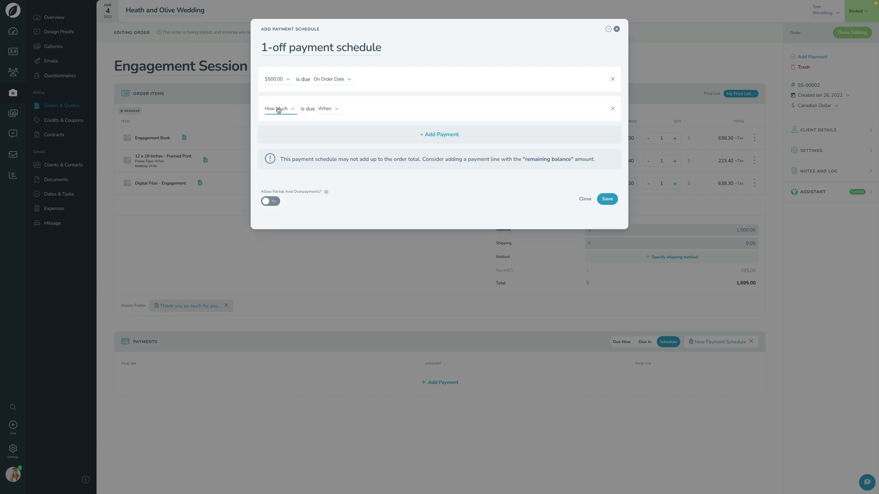
pyautogui.click(277, 110)
pyautogui.click(257, 200)
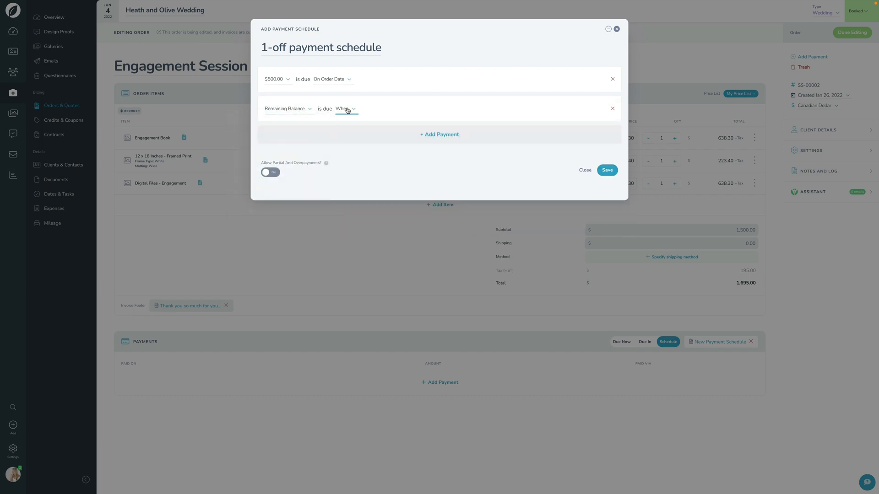
pyautogui.click(343, 109)
pyautogui.click(341, 143)
pyautogui.click(320, 140)
pyautogui.click(320, 162)
pyautogui.write('60')
pyautogui.click(325, 202)
# Allow partial and overpayments, save the payment schedule and finish editing the order.
pyautogui.click(271, 172)
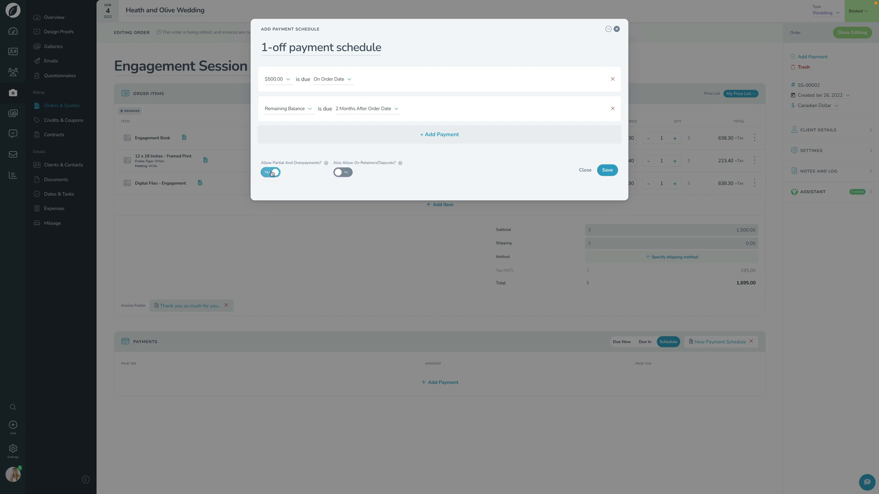
pyautogui.click(606, 170)
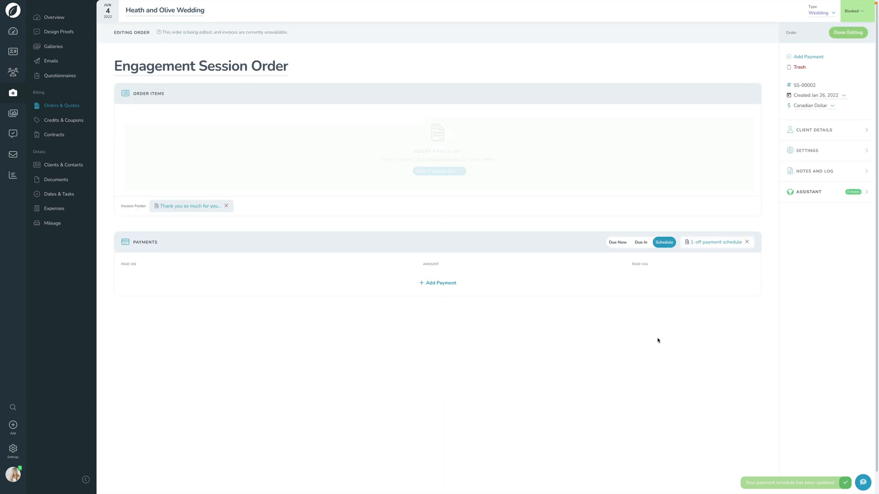
pyautogui.click(848, 33)
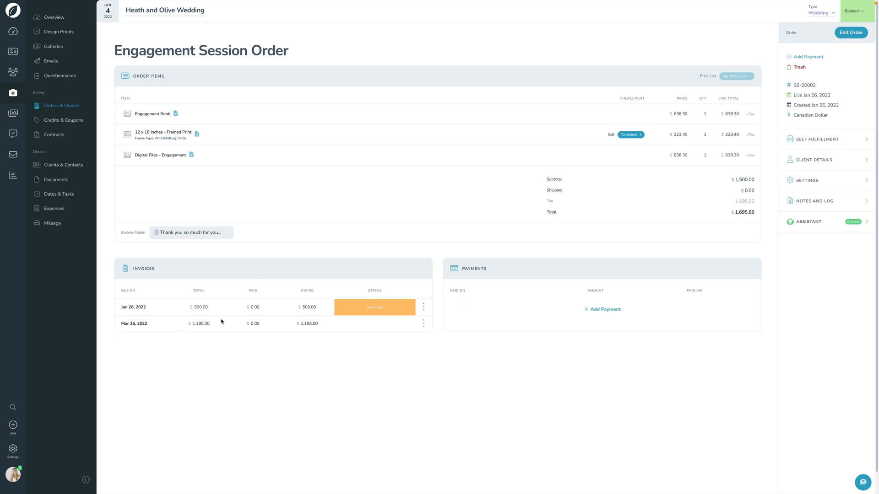
# View the first scheduled invoice and preview its checkout up to the editable payment amount, and close the checkout and invoice.
pyautogui.click(423, 308)
pyautogui.click(407, 346)
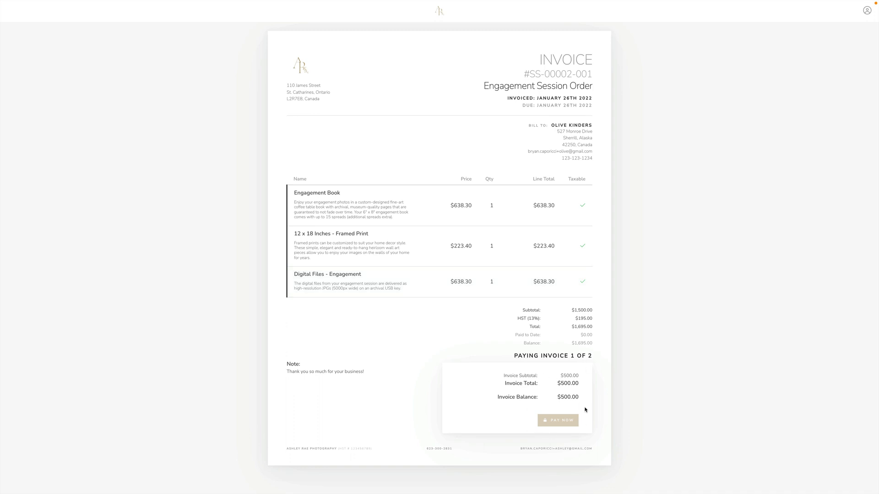
pyautogui.click(561, 422)
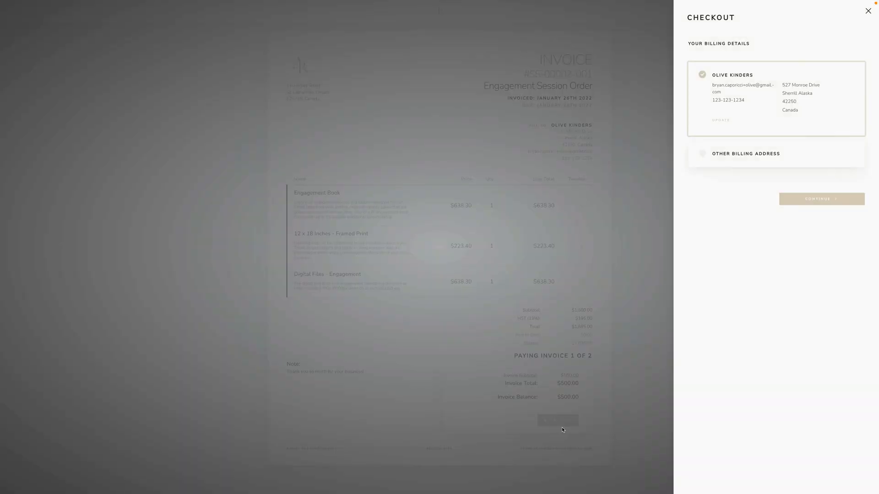
pyautogui.click(816, 200)
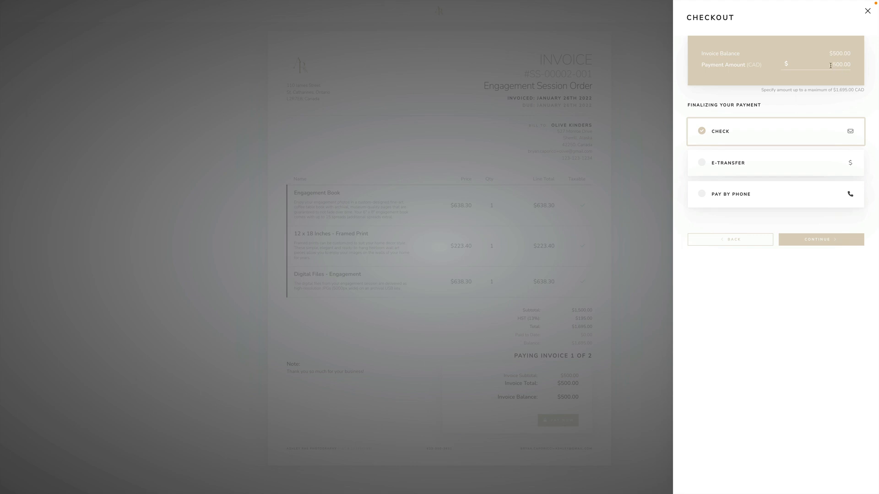
pyautogui.doubleClick(830, 65)
pyautogui.click(867, 11)
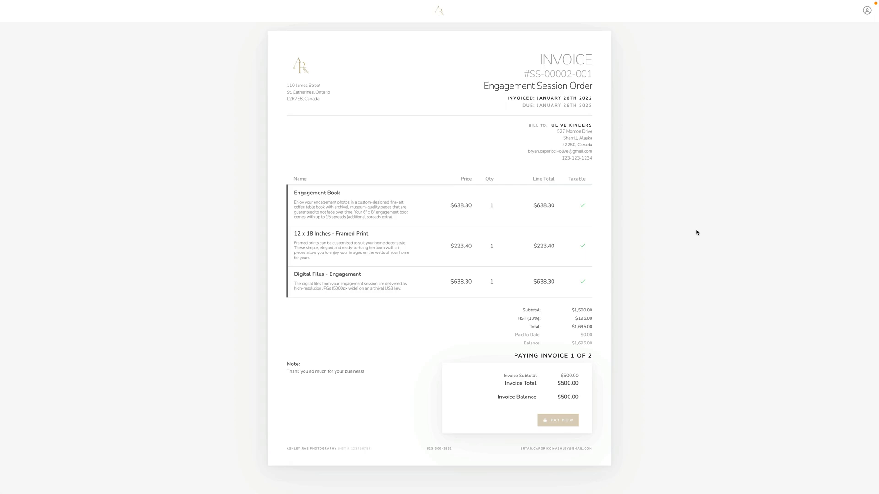
pyautogui.press('super+w')
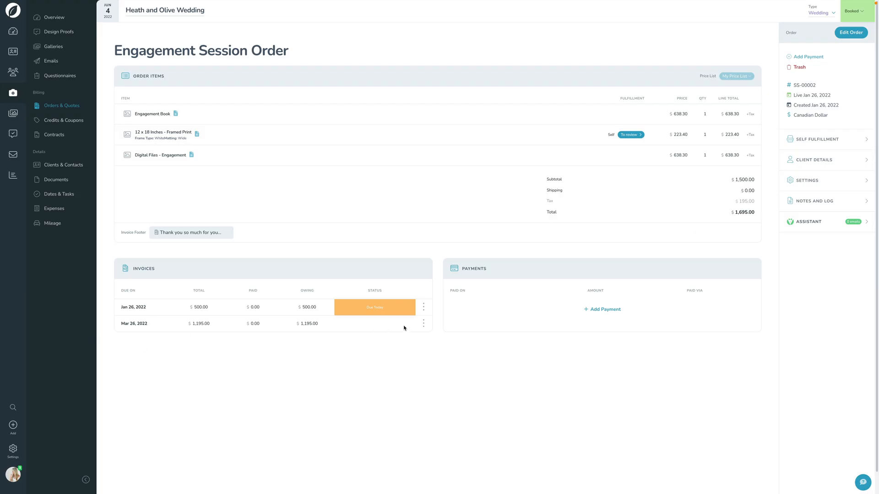
# Open the order's second scheduled invoice, due Mar 26, 2022, for viewing.
pyautogui.click(424, 324)
pyautogui.click(415, 362)
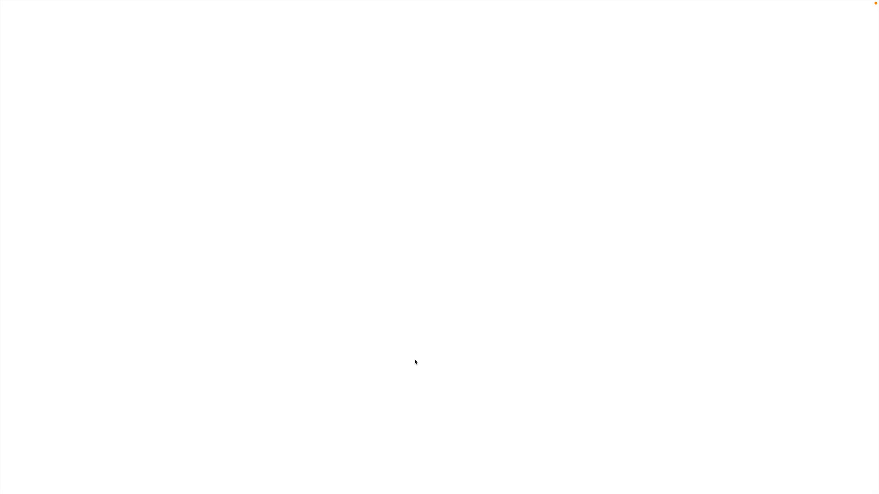